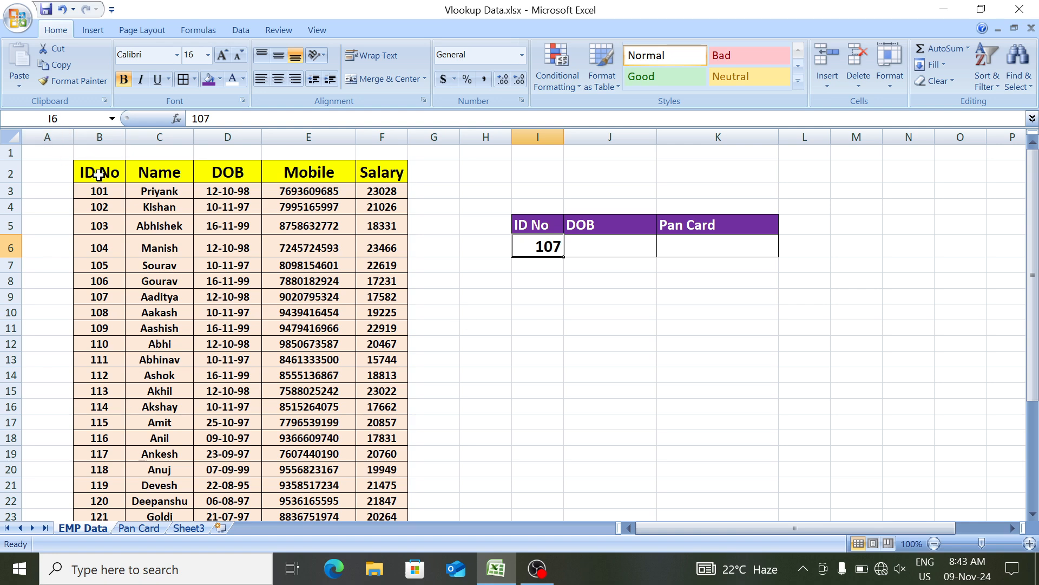
# Step: Examine the employee table's columns and the ID No, DOB and Pan Card lookup cells on the EMP Data sheet
pyautogui.moveTo(95, 169); pyautogui.dragTo(349, 383)
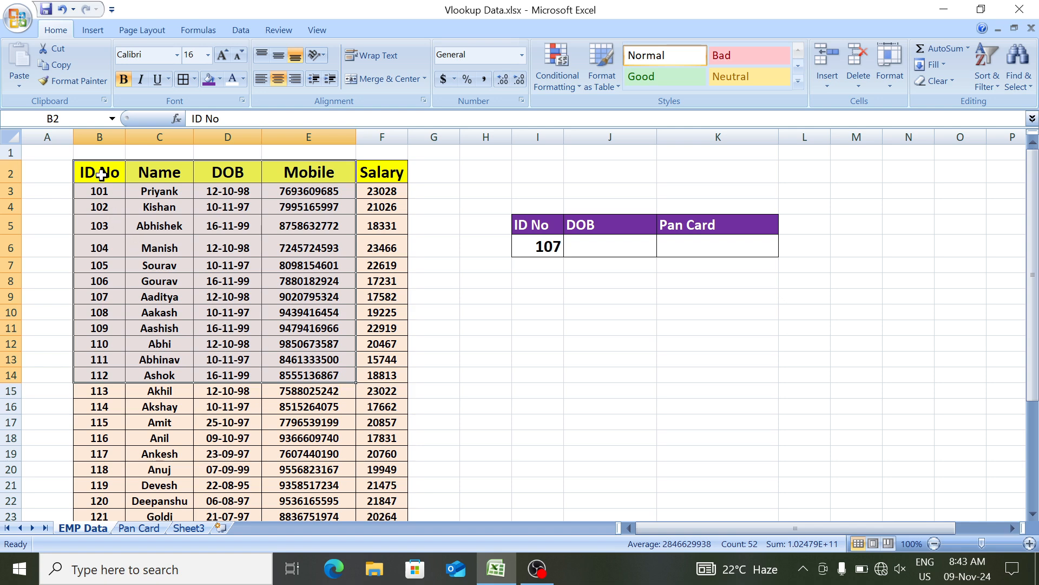
pyautogui.moveTo(95, 171); pyautogui.dragTo(99, 327)
pyautogui.moveTo(163, 189); pyautogui.dragTo(157, 335)
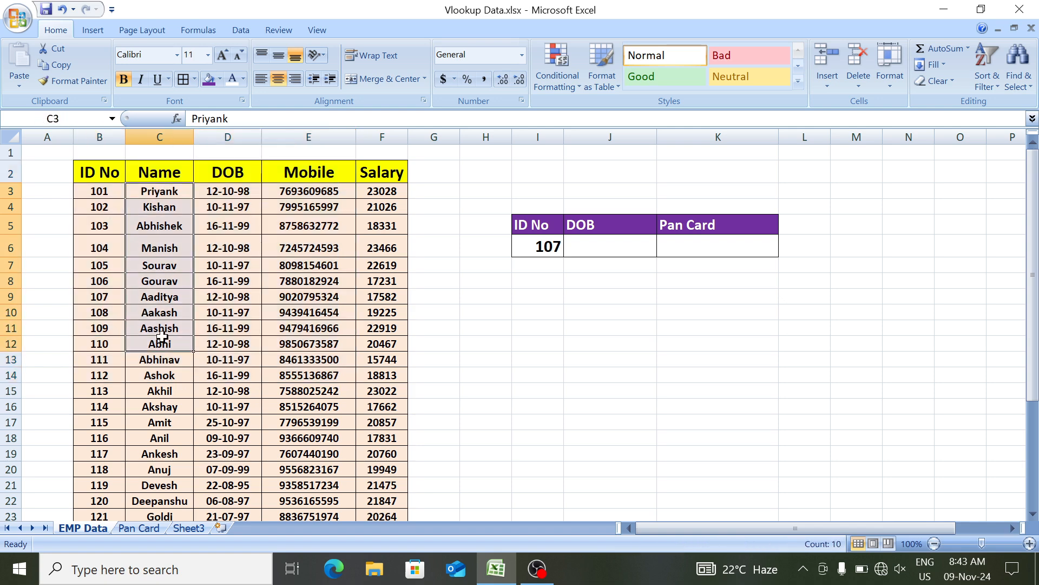
pyautogui.moveTo(240, 172); pyautogui.dragTo(240, 333)
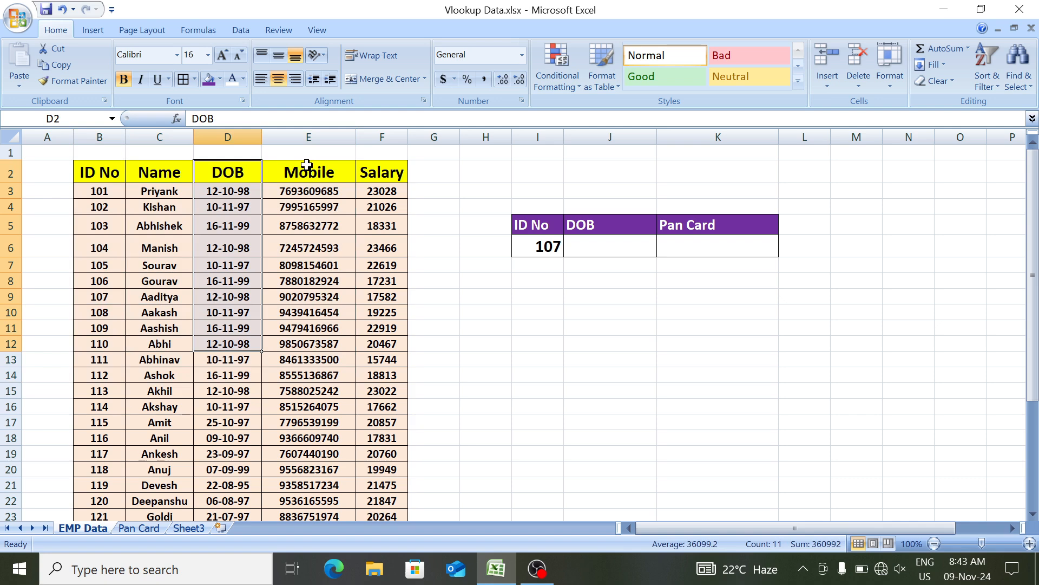
pyautogui.moveTo(309, 169); pyautogui.dragTo(310, 313)
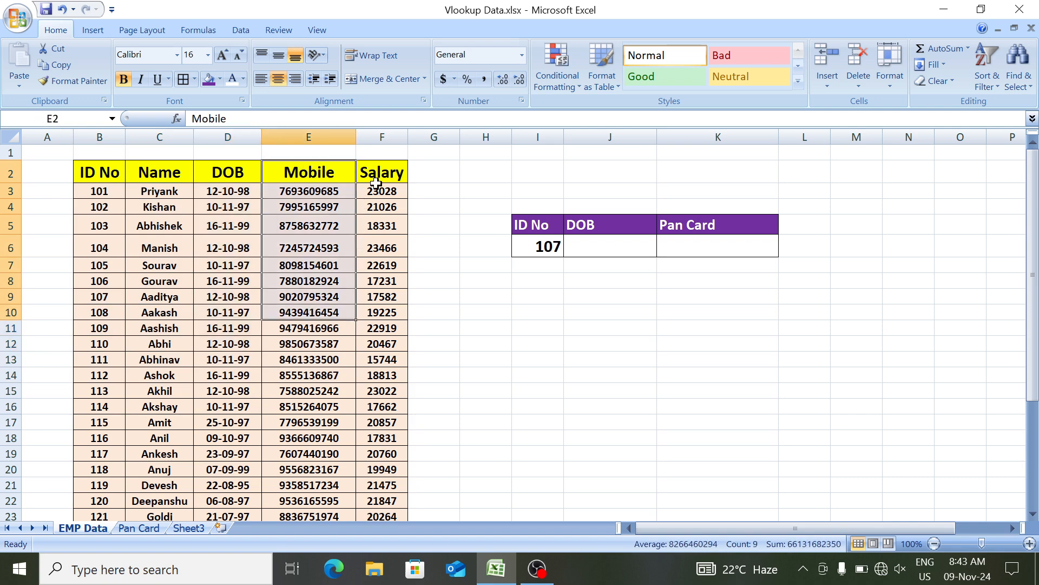
pyautogui.moveTo(377, 187); pyautogui.dragTo(372, 390)
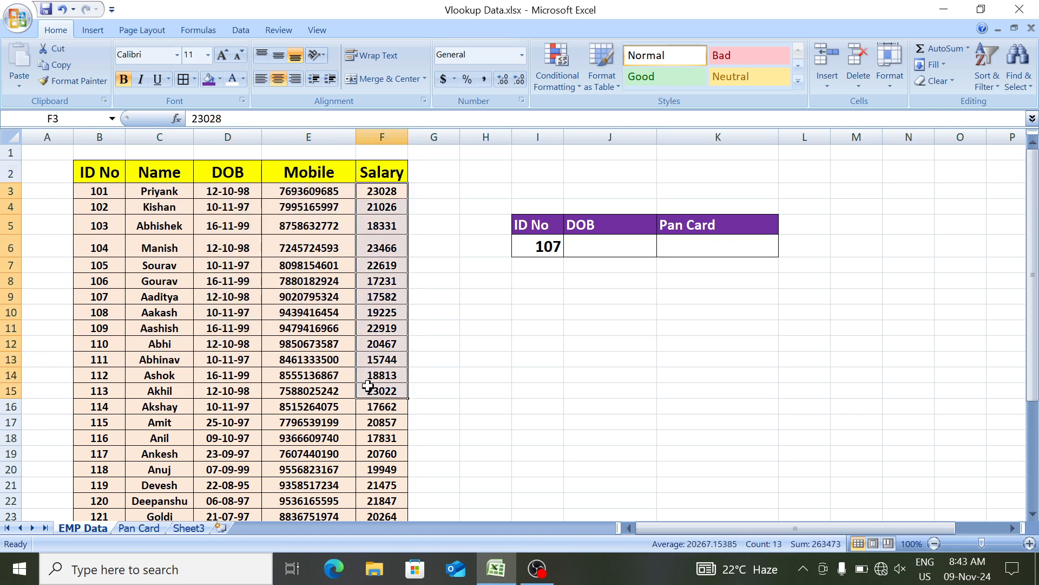
pyautogui.click(544, 244)
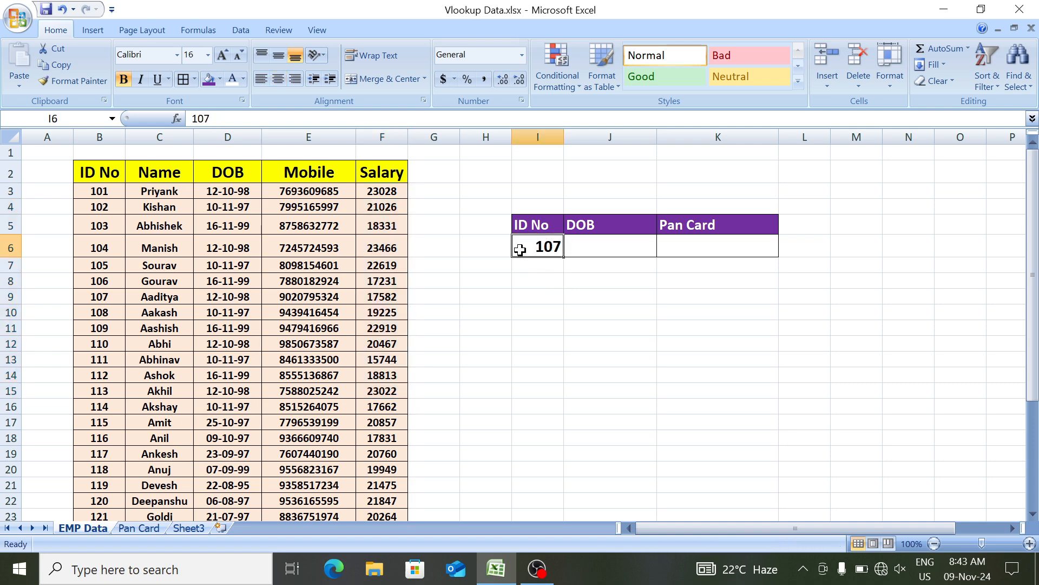
pyautogui.click(596, 248)
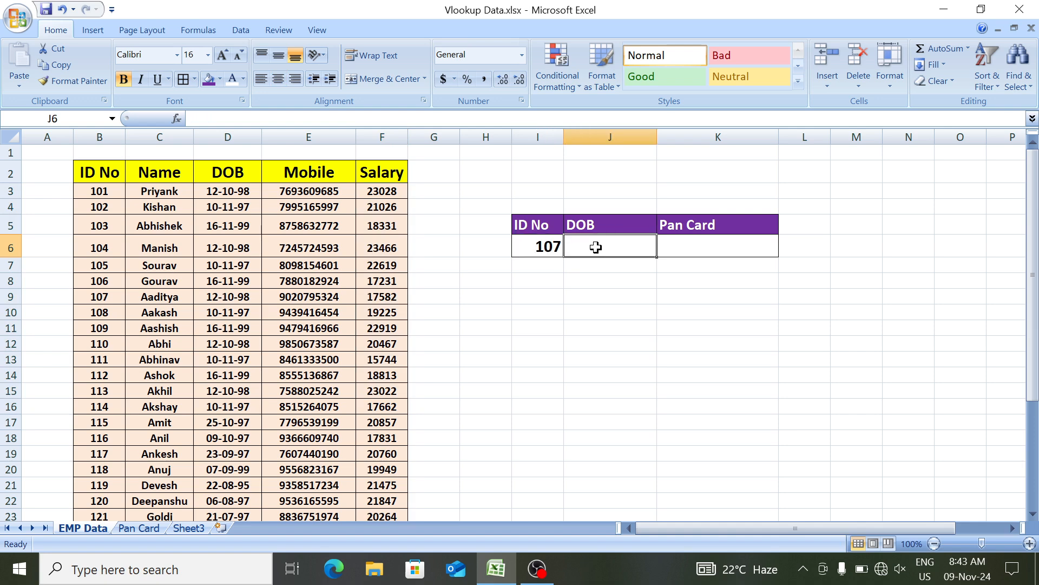
pyautogui.click(677, 250)
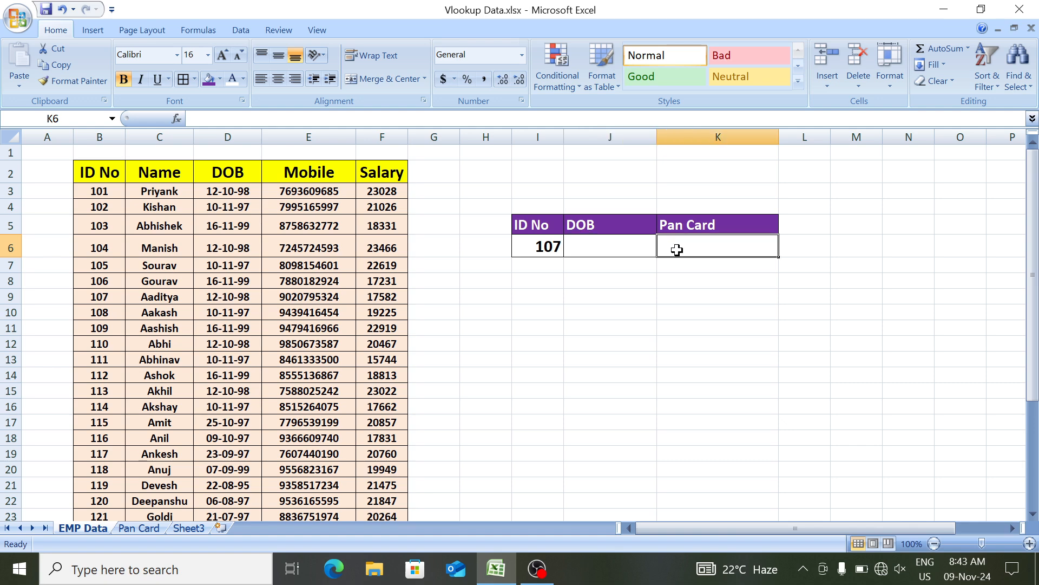
# Step: Examine the Name and Pan Card columns on the Pan Card sheet, and return to the EMP Data sheet
pyautogui.click(145, 530)
pyautogui.click(254, 314)
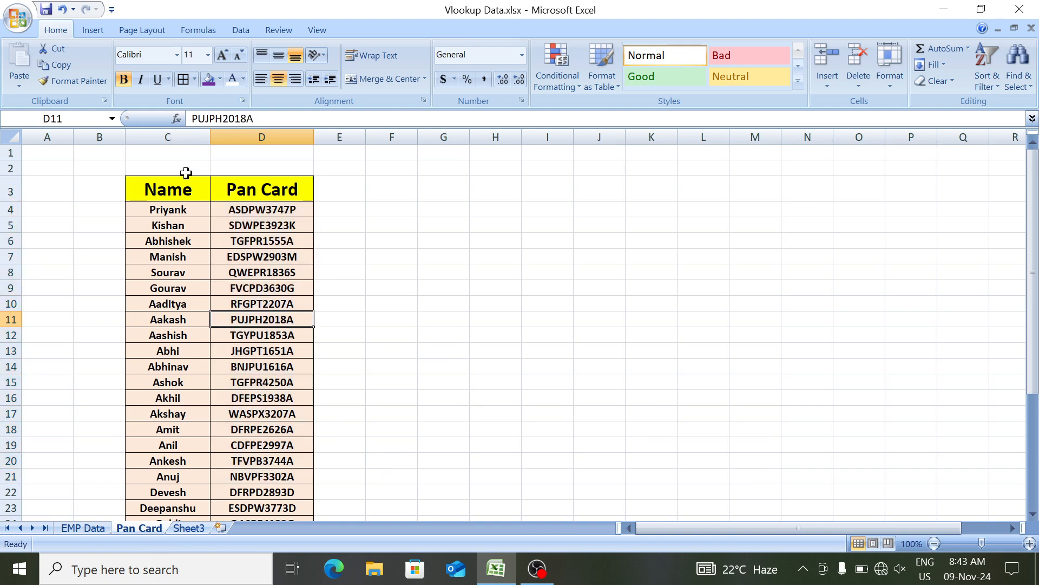
pyautogui.moveTo(168, 189); pyautogui.dragTo(162, 414)
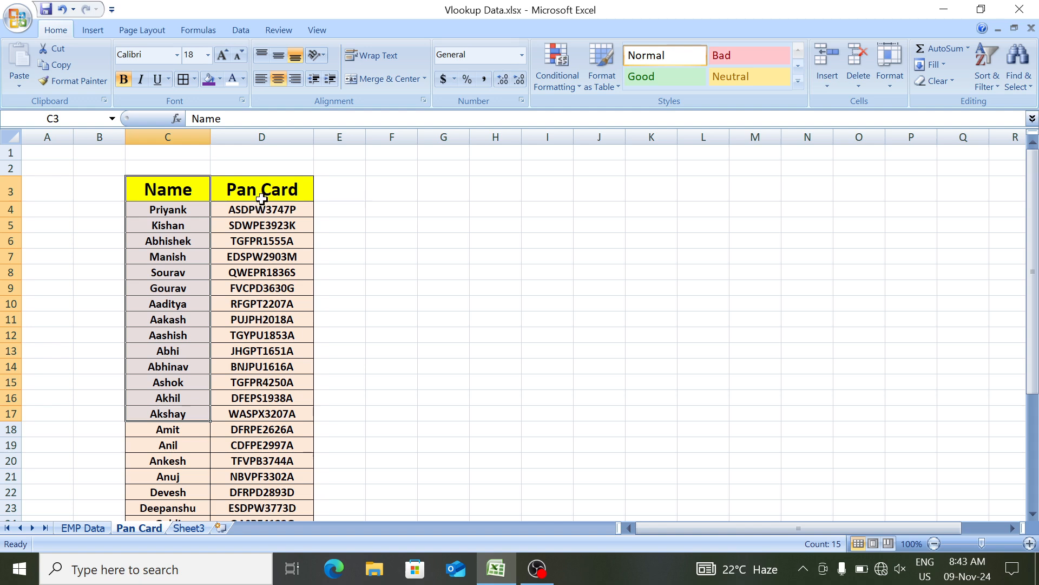
pyautogui.moveTo(244, 190); pyautogui.dragTo(250, 444)
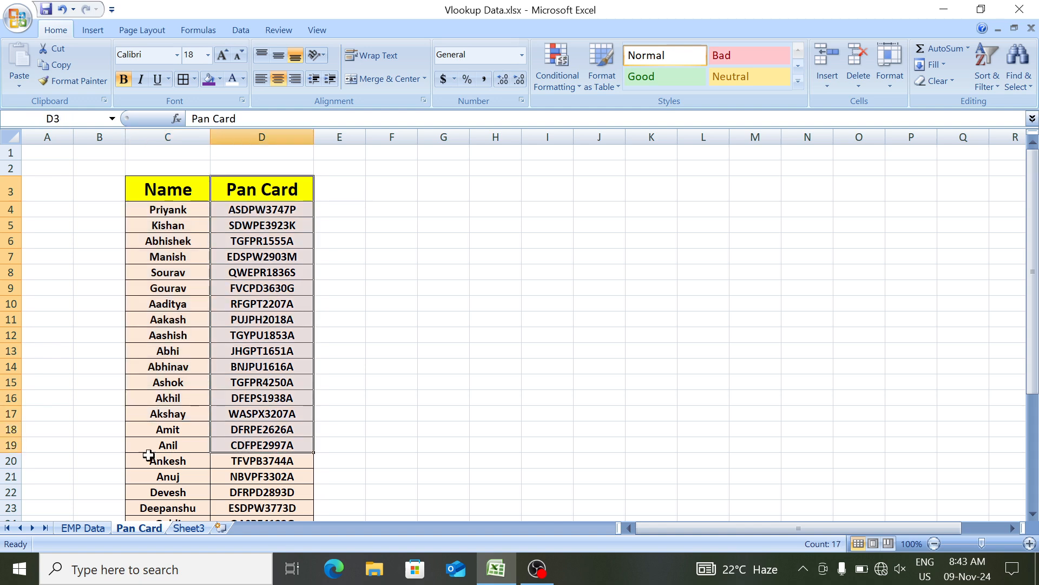
pyautogui.click(83, 527)
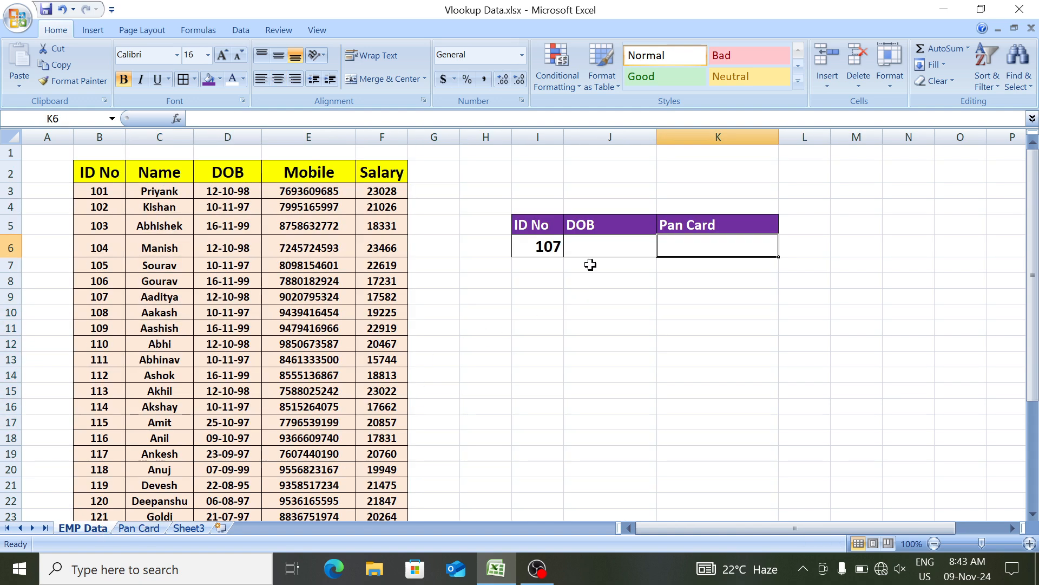
# Step: Start a VLOOKUP formula in the DOB cell J6 with I6 as the lookup value
pyautogui.moveTo(547, 245); pyautogui.dragTo(594, 245)
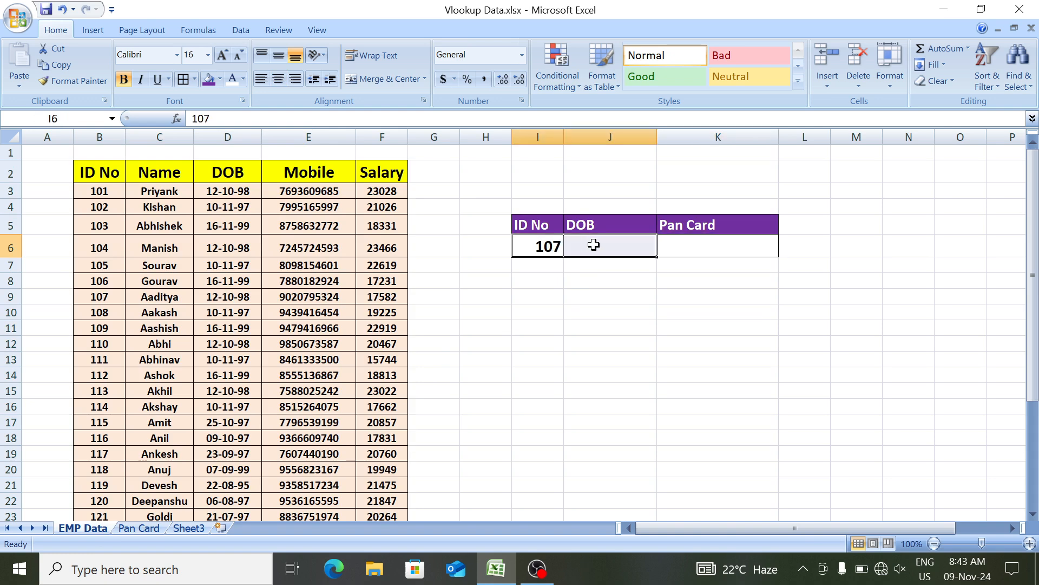
pyautogui.click(594, 244)
pyautogui.click(104, 223)
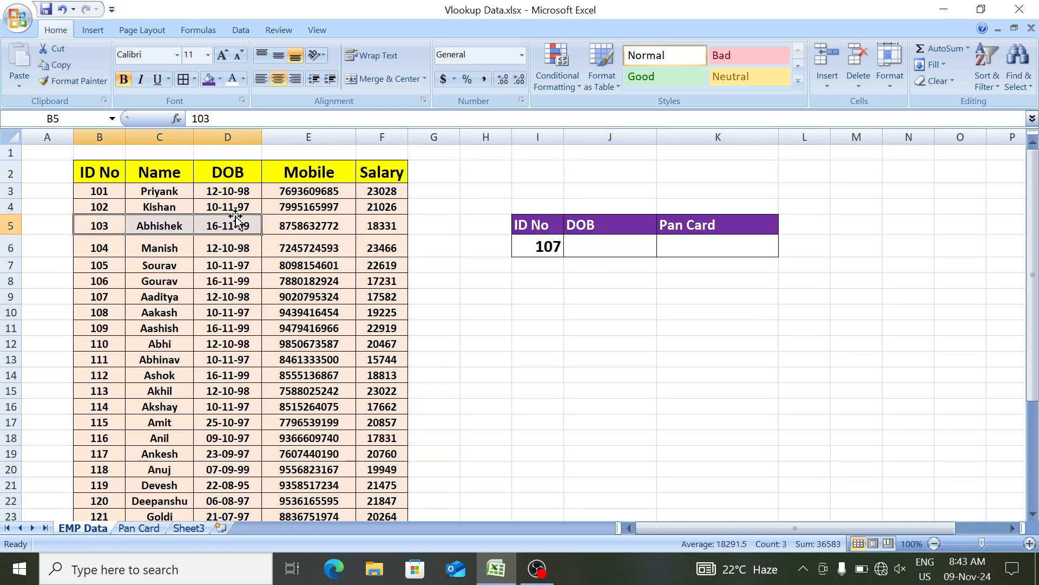
pyautogui.click(576, 238)
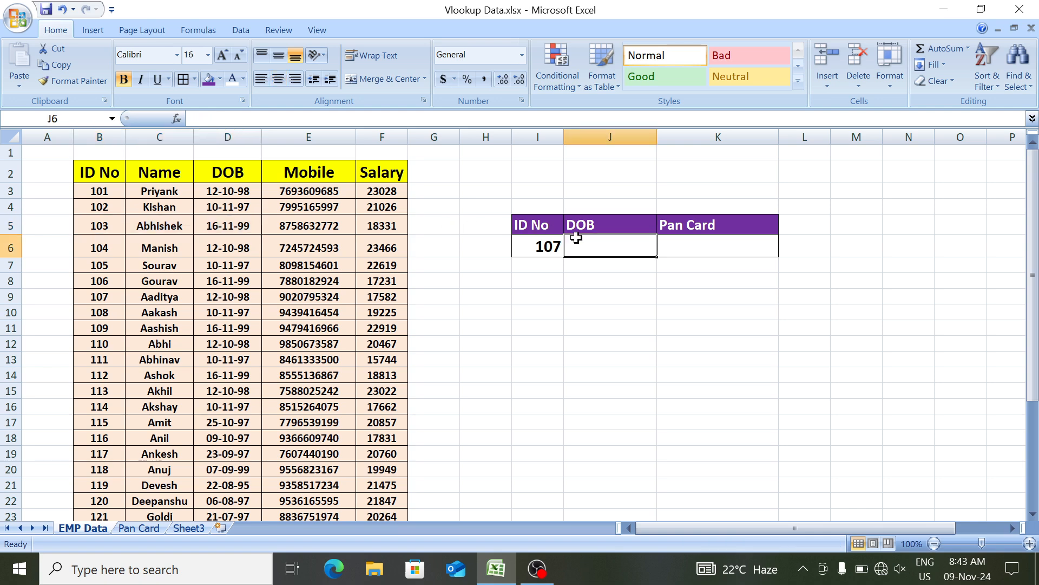
pyautogui.write('=vl')
pyautogui.press('Tab')
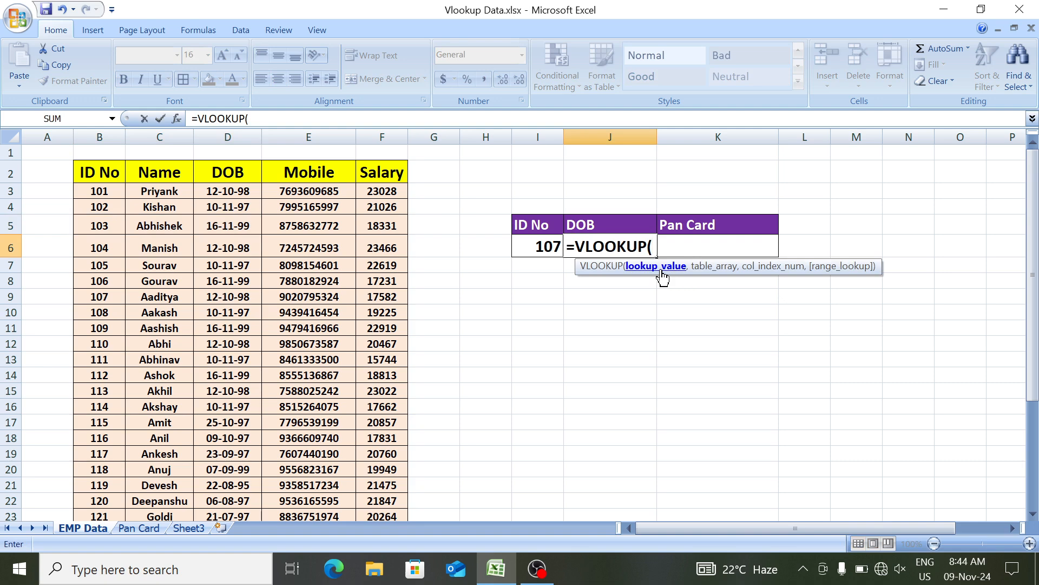
pyautogui.click(535, 245)
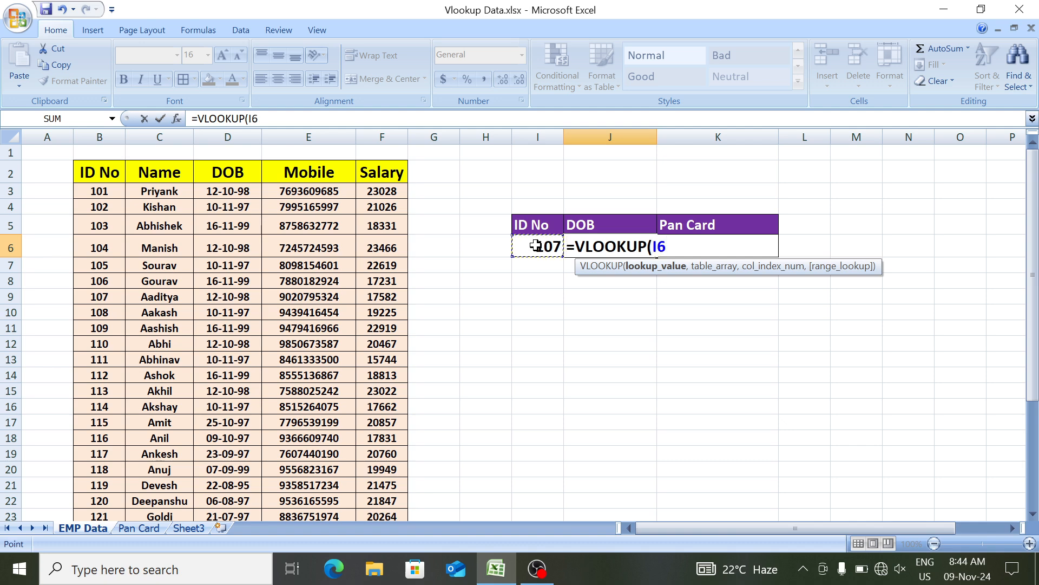
pyautogui.write(',')
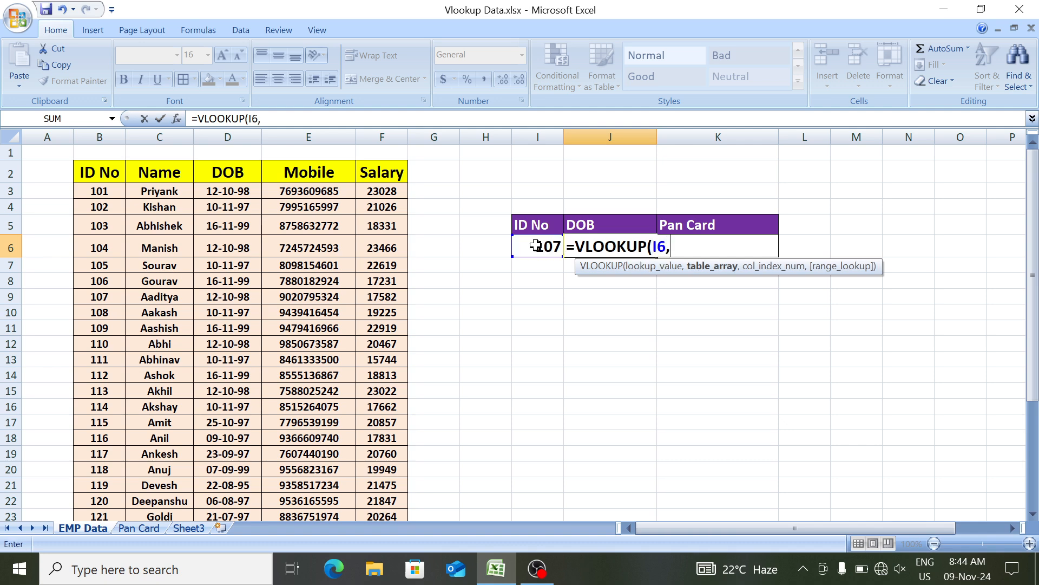
# Step: Complete the J6 VLOOKUP formula with table array B2:F34, column index 3 and range lookup 0
pyautogui.click(104, 172)
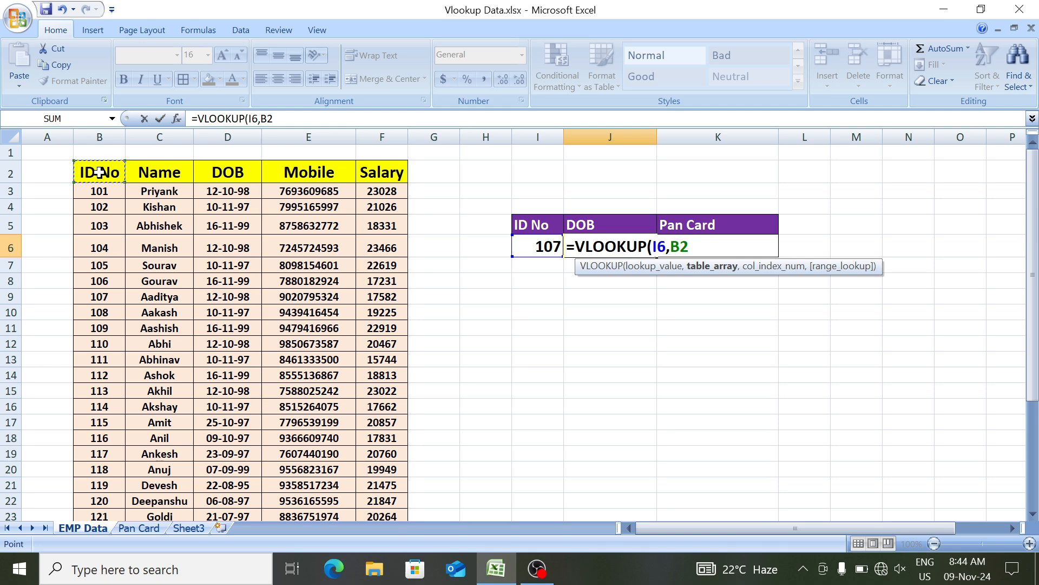
pyautogui.hotkey('ctrl', 'shift', 'Down')
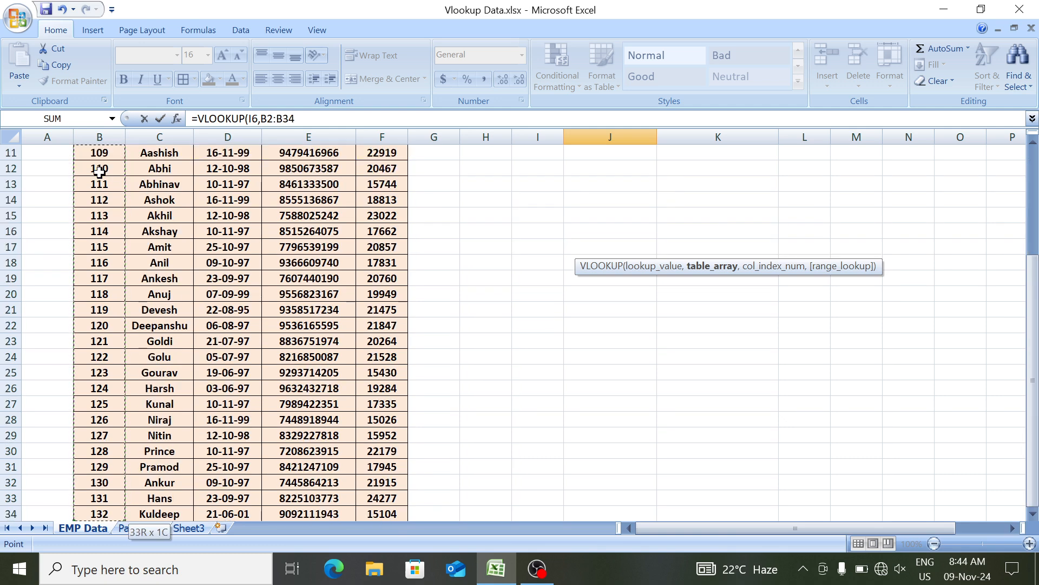
pyautogui.hotkey('ctrl', 'shift', 'Right')
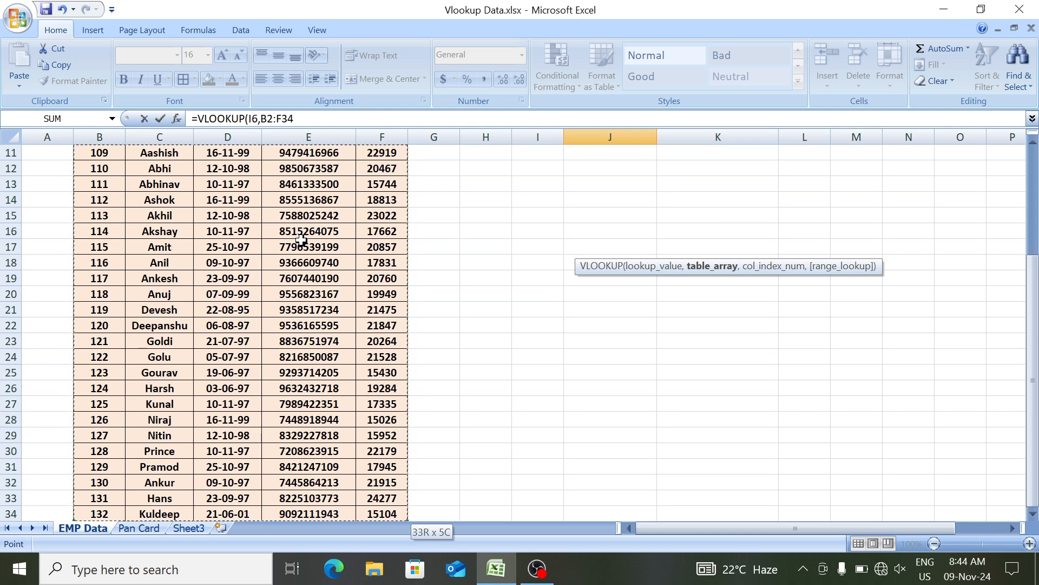
pyautogui.scroll(4, 301, 239)
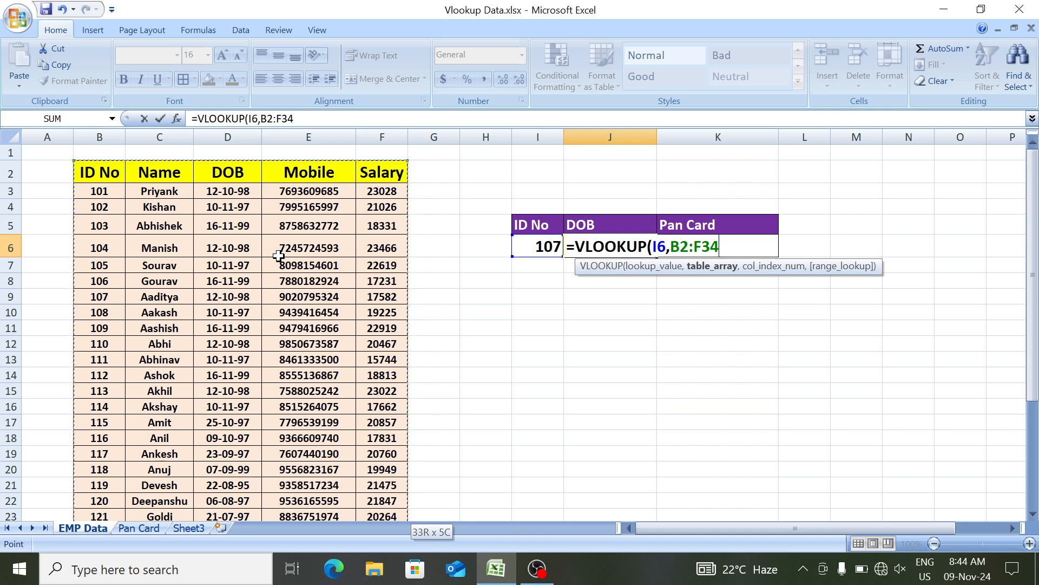
pyautogui.write(',')
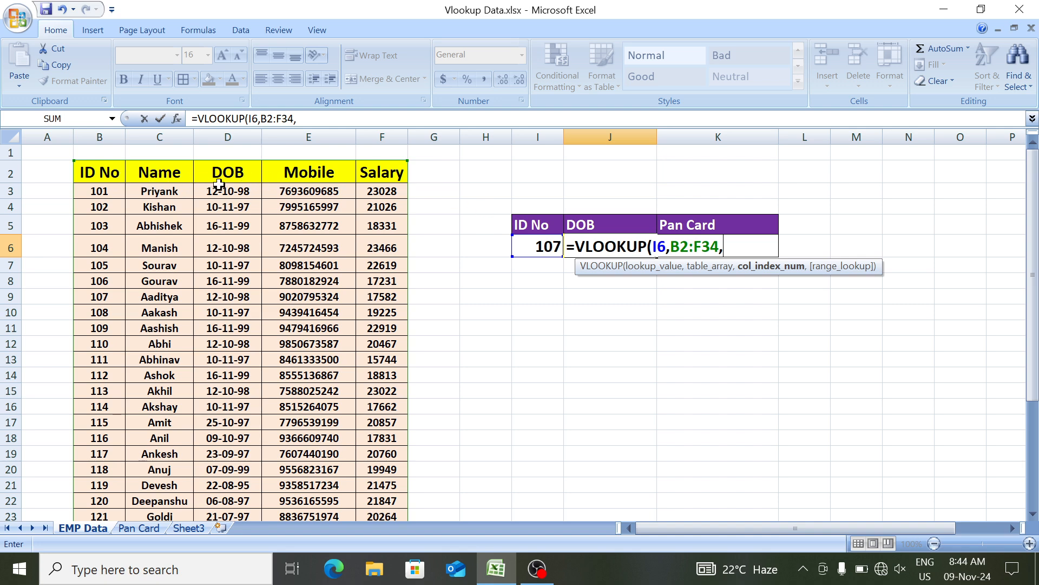
pyautogui.write('3,0')
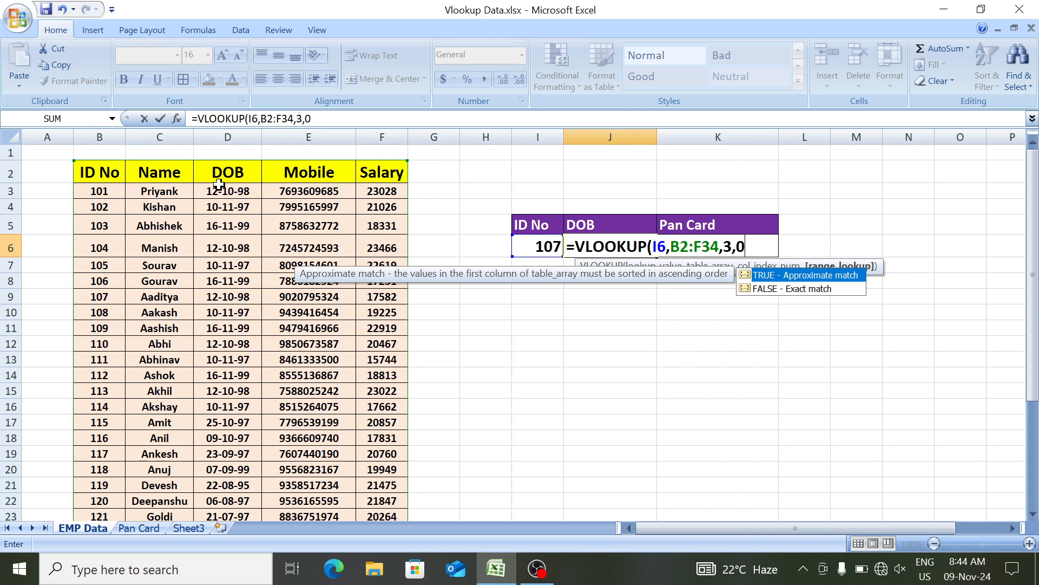
pyautogui.write(')')
pyautogui.press('Return')
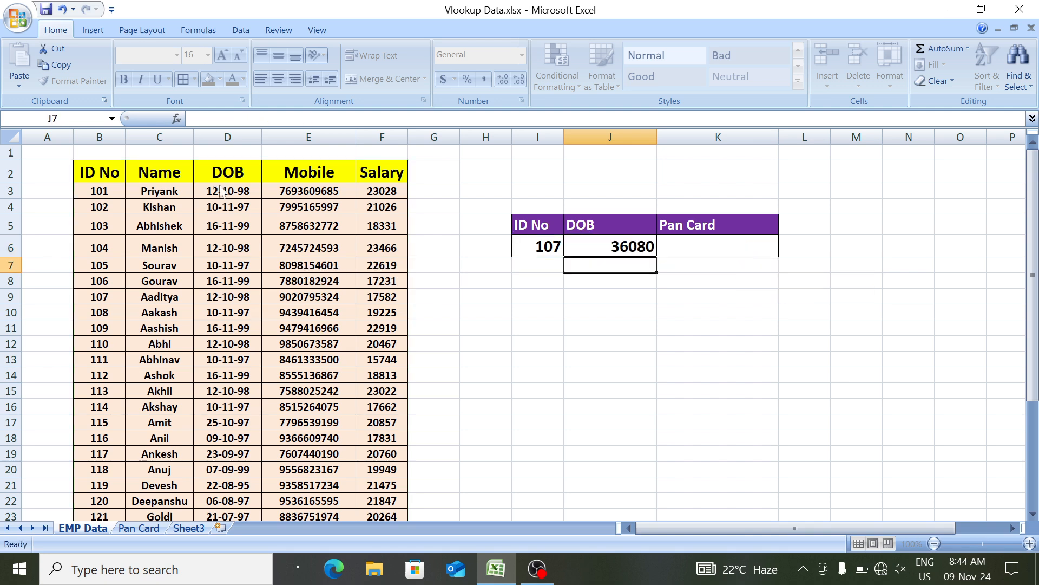
# Step: Format the DOB result in J6 as Short Date
pyautogui.press('Up')
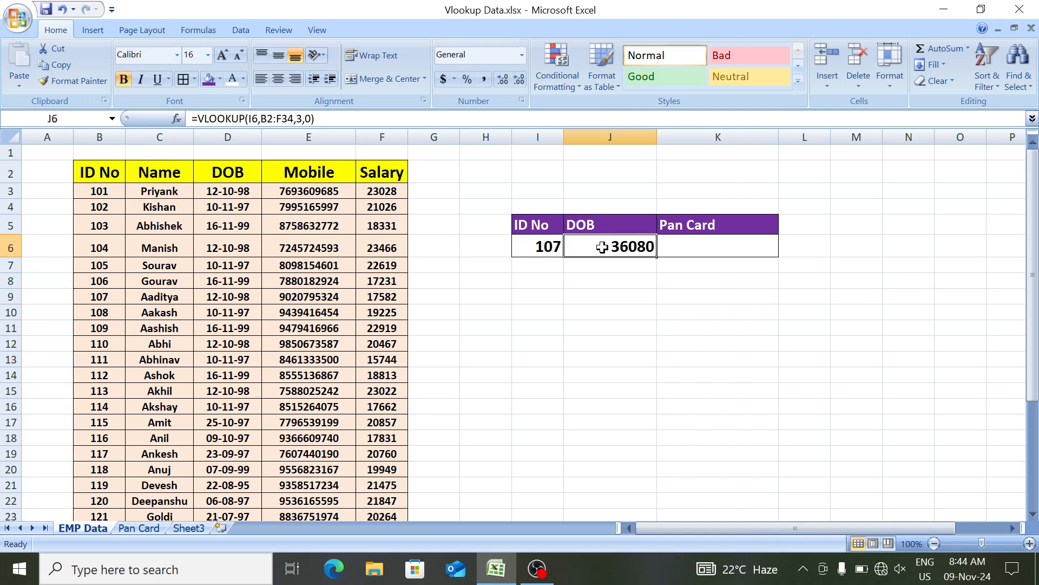
pyautogui.click(522, 56)
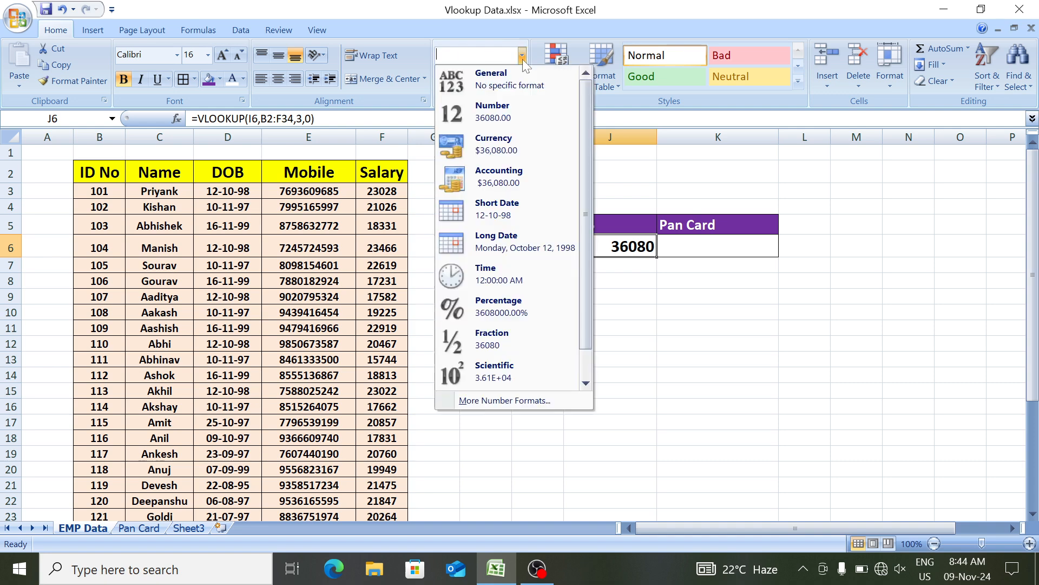
pyautogui.click(534, 212)
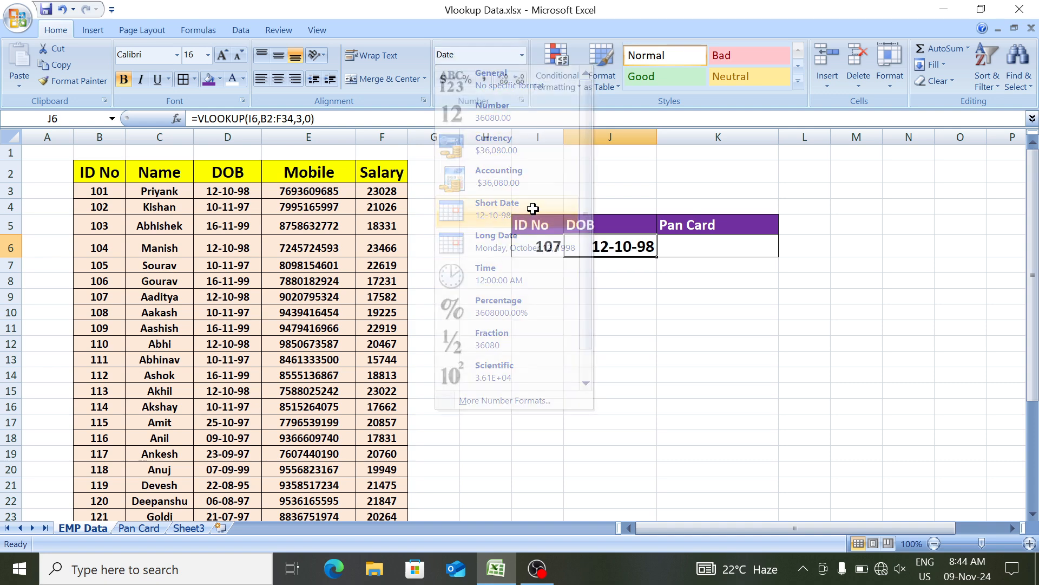
# Step: Set the lookup value in I6 to 115 to test the DOB formula
pyautogui.press('Left')
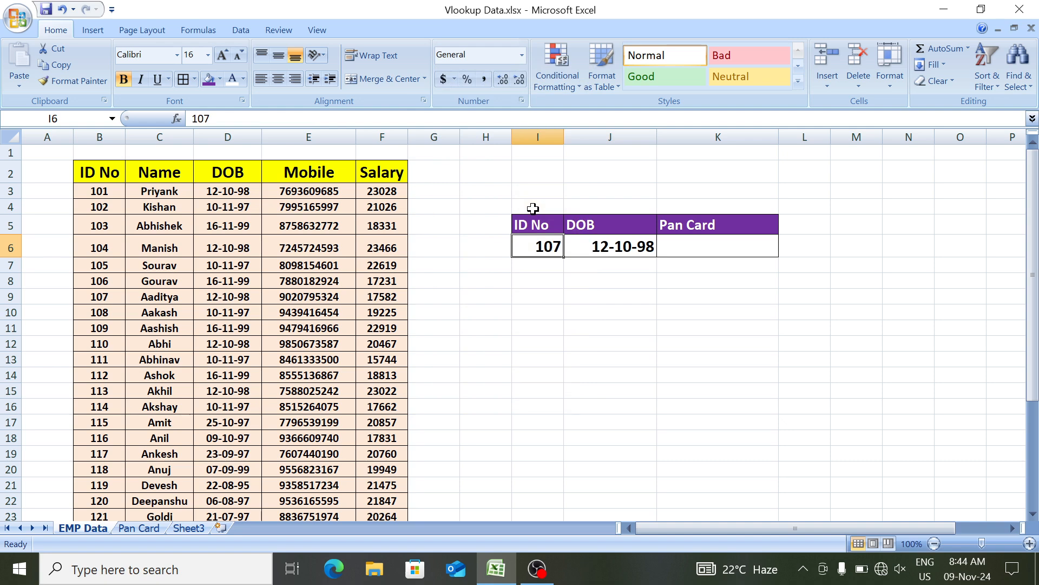
pyautogui.write('115')
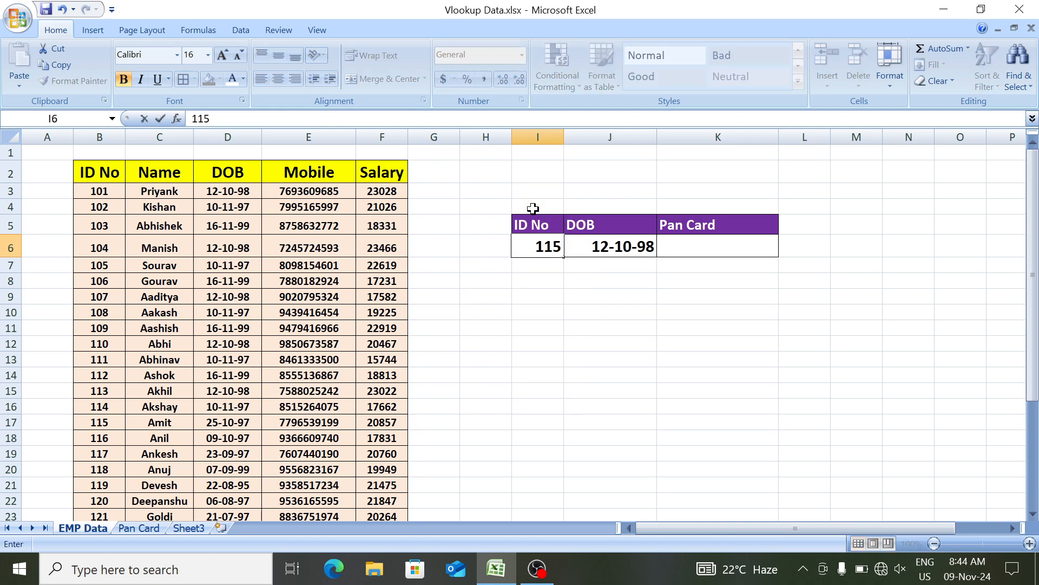
pyautogui.press('Return')
pyautogui.press('Up')
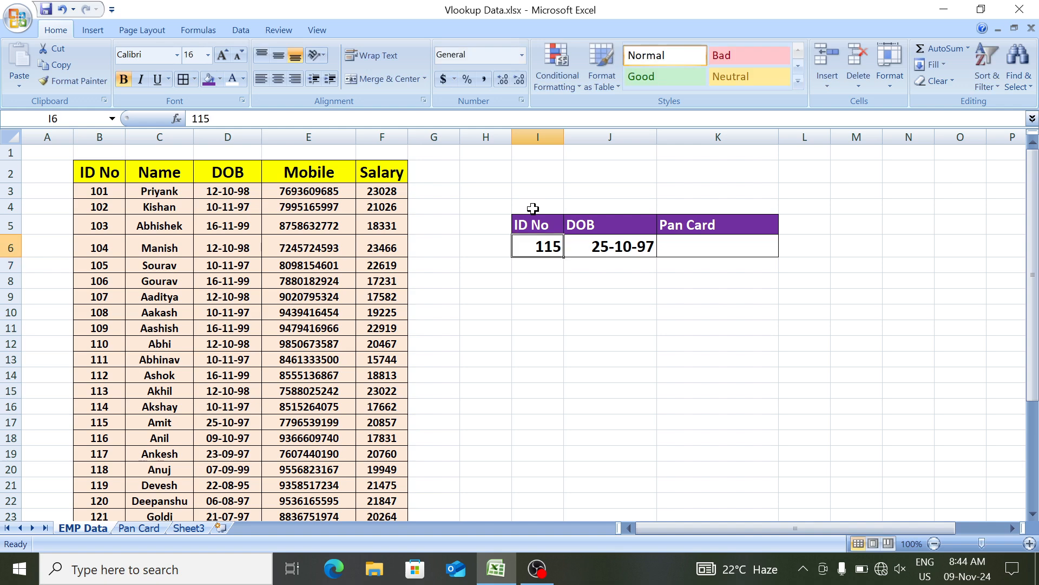
# Step: Select the empty Pan Card cell K6, and examine the Name column on the Pan Card sheet
pyautogui.press('Right')
pyautogui.press('Right')
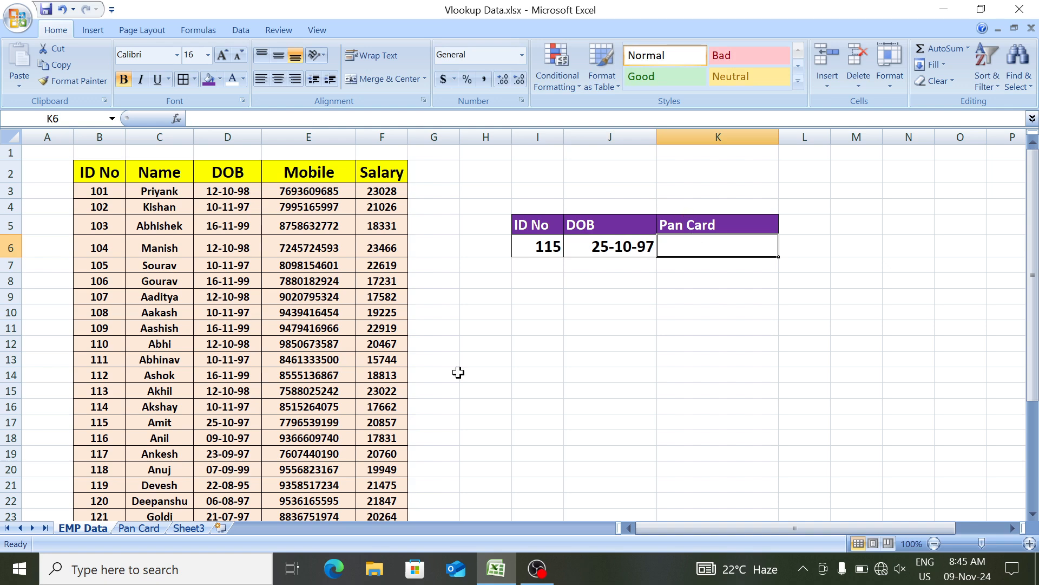
pyautogui.click(141, 528)
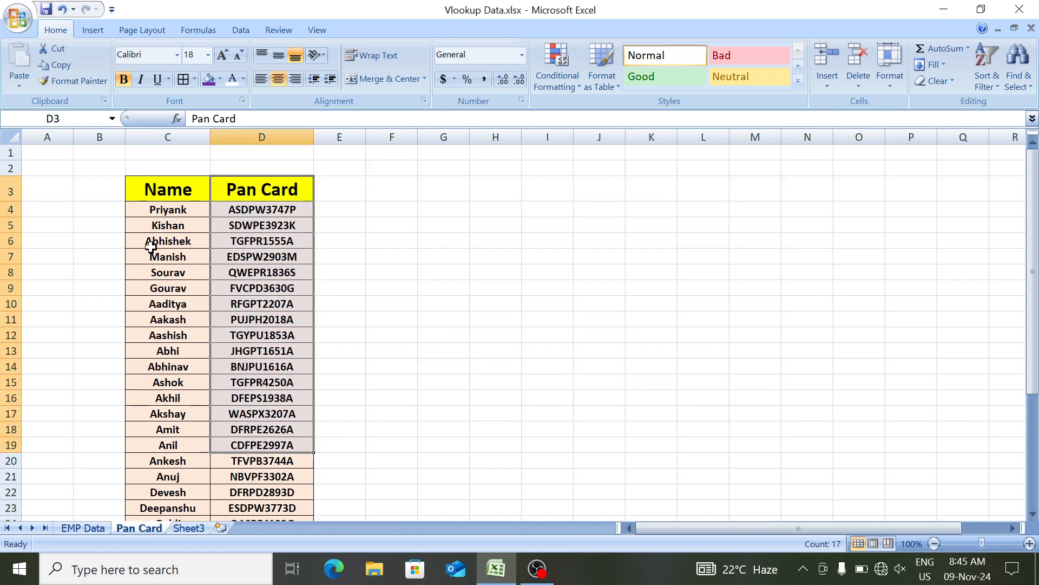
pyautogui.moveTo(174, 200); pyautogui.dragTo(171, 433)
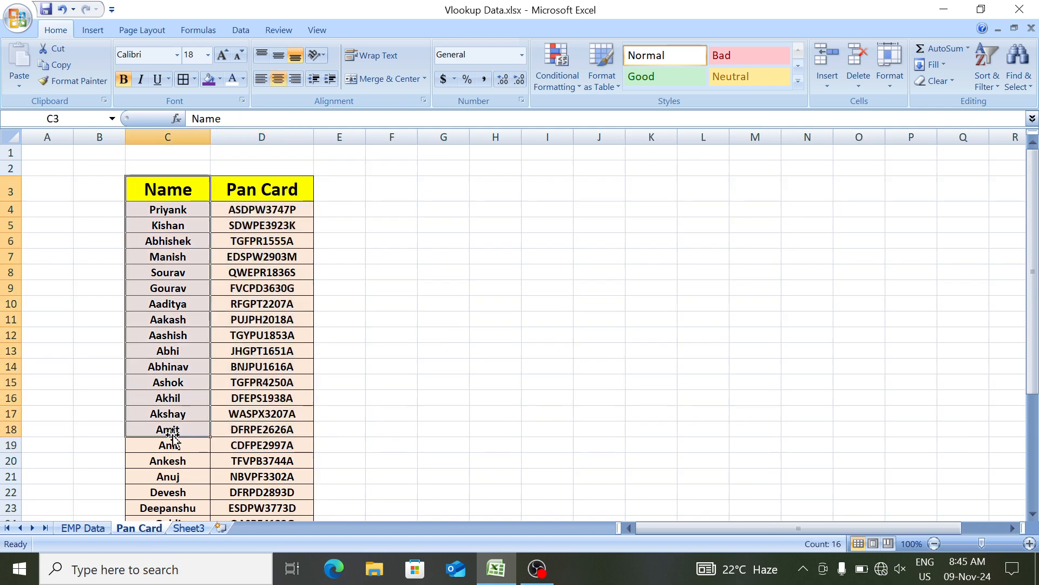
pyautogui.click(171, 331)
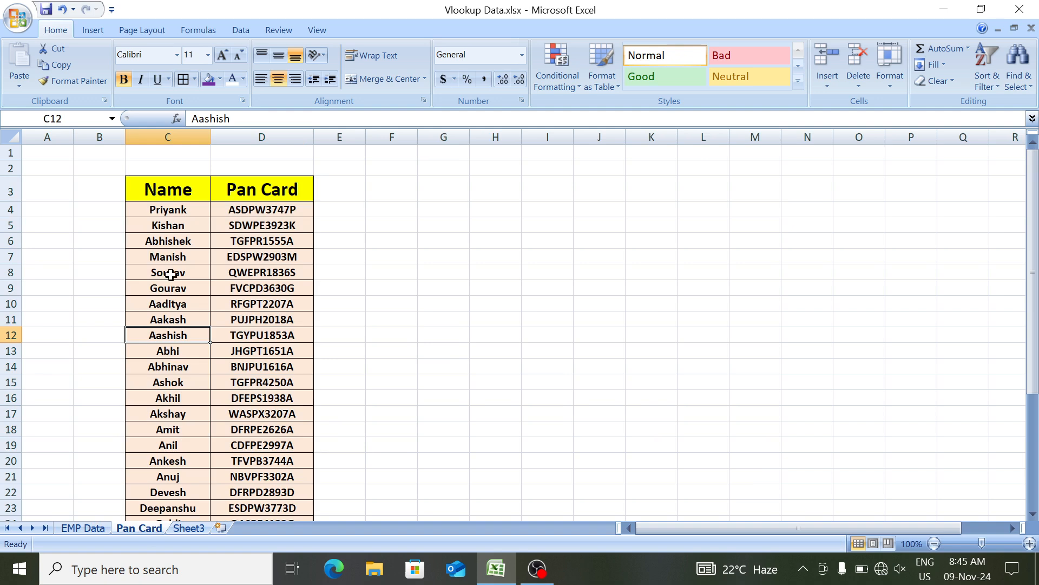
# Step: On the EMP Data sheet, start a VLOOKUP formula in the Pan Card cell K6 with I6 as the lookup value
pyautogui.click(93, 528)
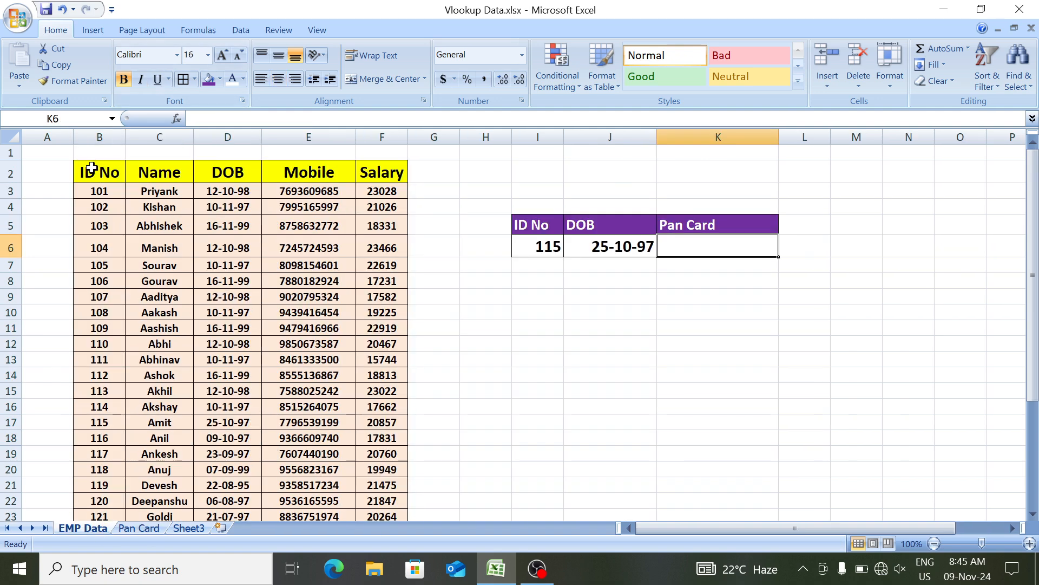
pyautogui.moveTo(86, 172); pyautogui.dragTo(303, 374)
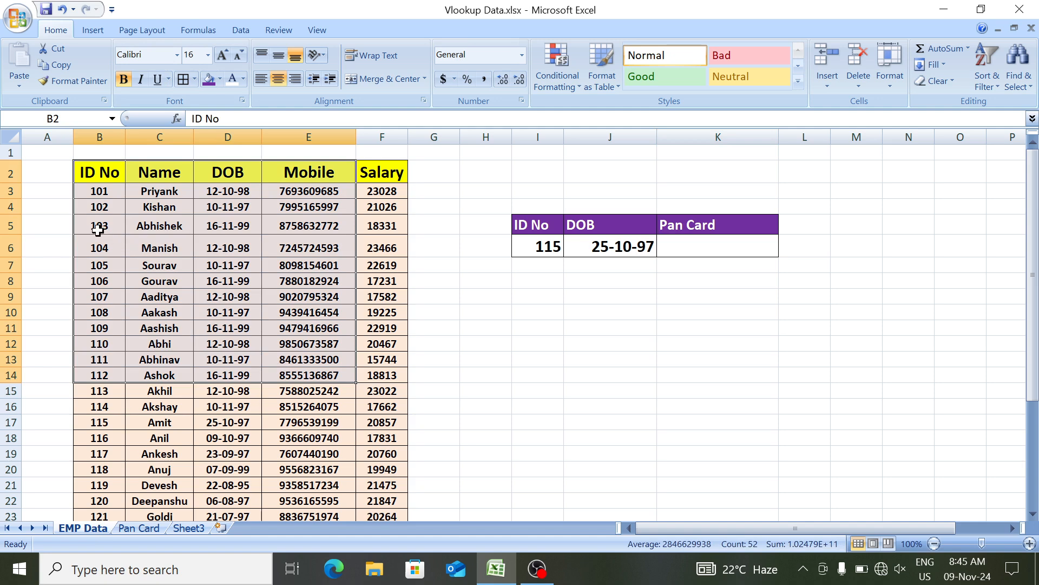
pyautogui.moveTo(96, 227); pyautogui.dragTo(140, 230)
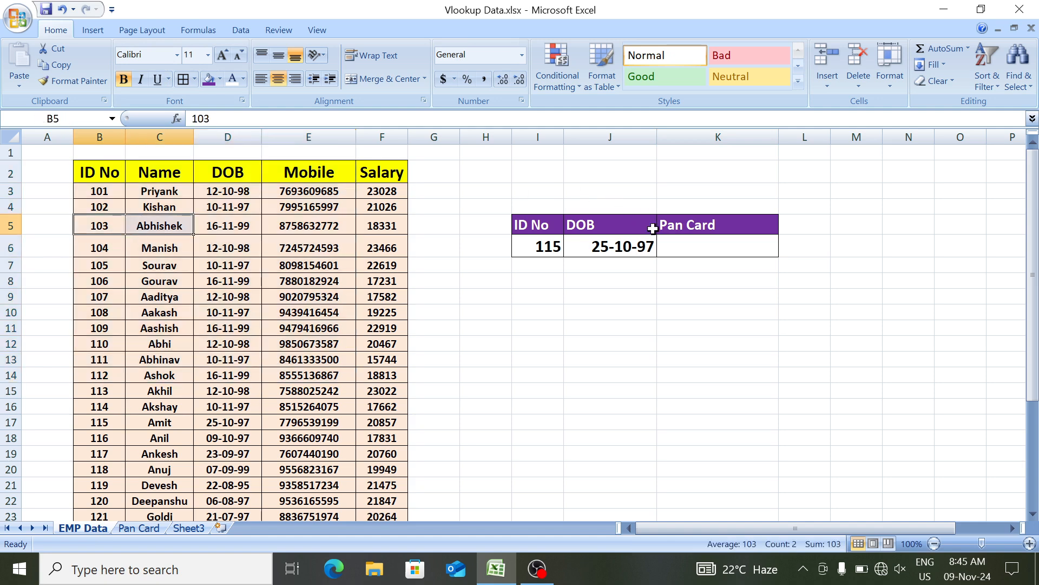
pyautogui.click(678, 248)
pyautogui.write('=v')
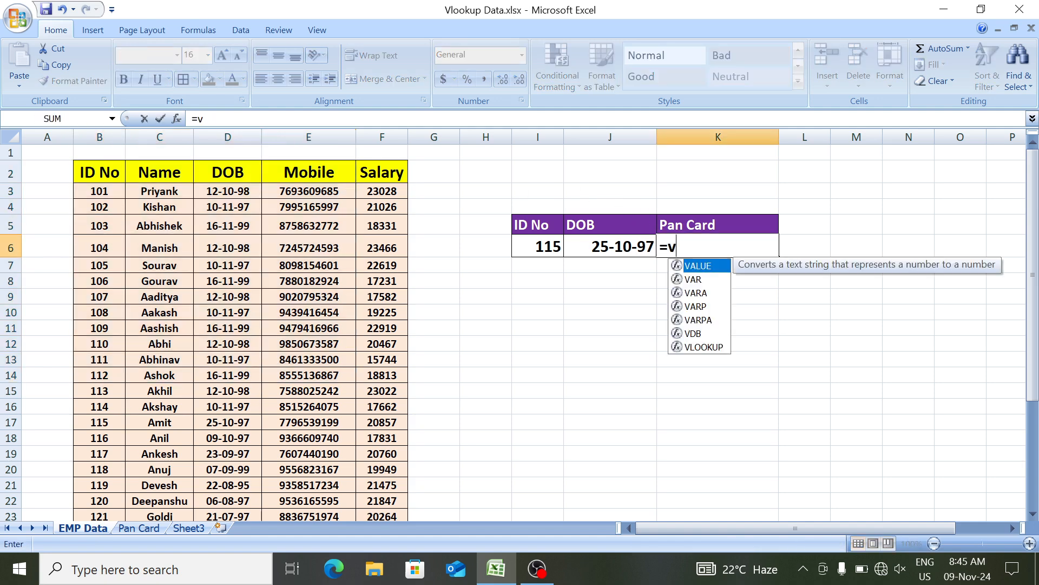
pyautogui.write('l')
pyautogui.press('Tab')
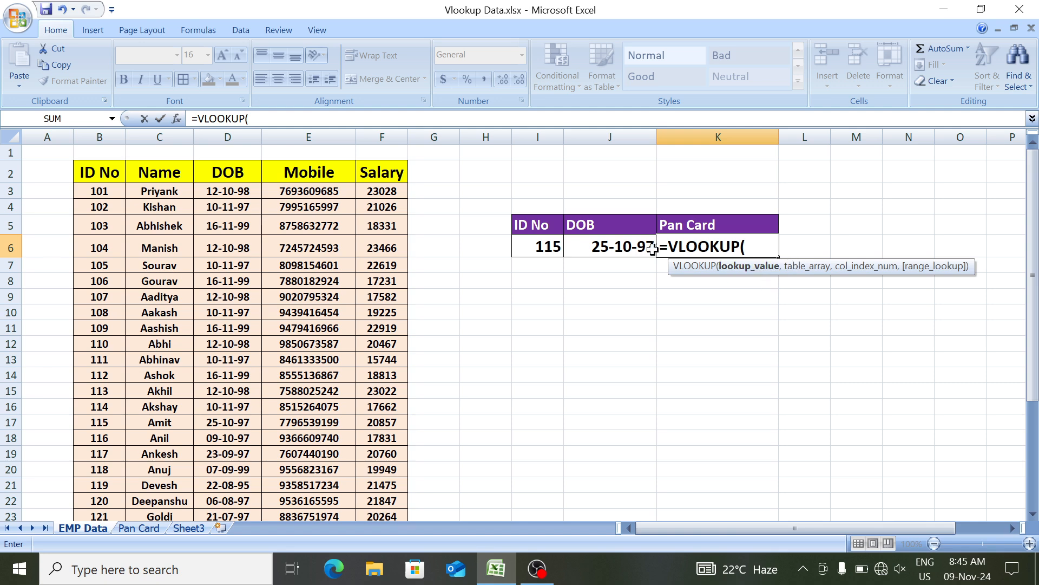
pyautogui.click(539, 242)
pyautogui.write(',')
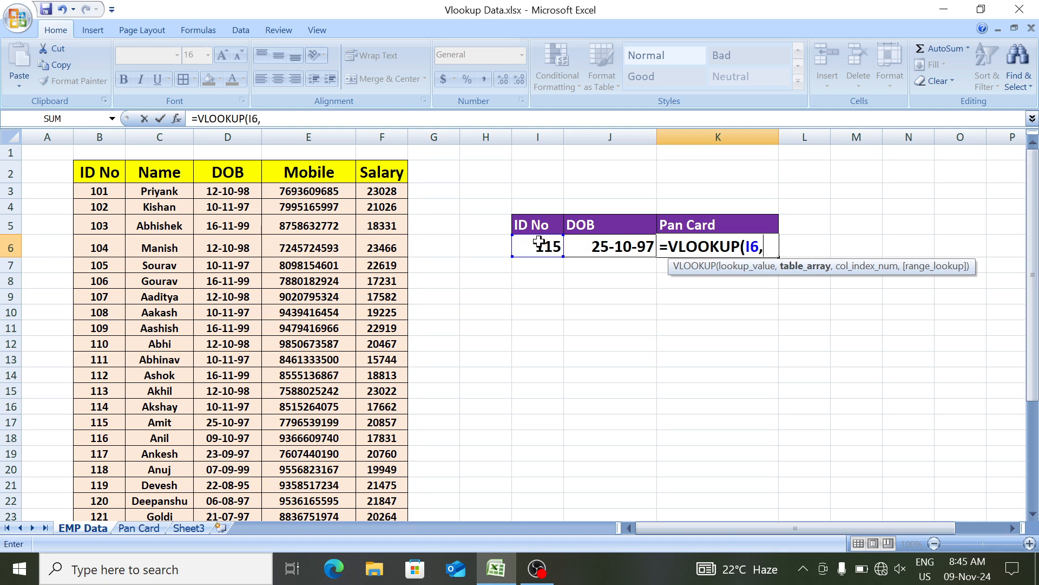
# Step: Complete the K6 VLOOKUP formula with table array B2:F34, column index 2 and range lookup 0 to return the employee name
pyautogui.click(96, 165)
pyautogui.hotkey('ctrl', 'shift', 'Right')
pyautogui.hotkey('ctrl', 'shift', 'Down')
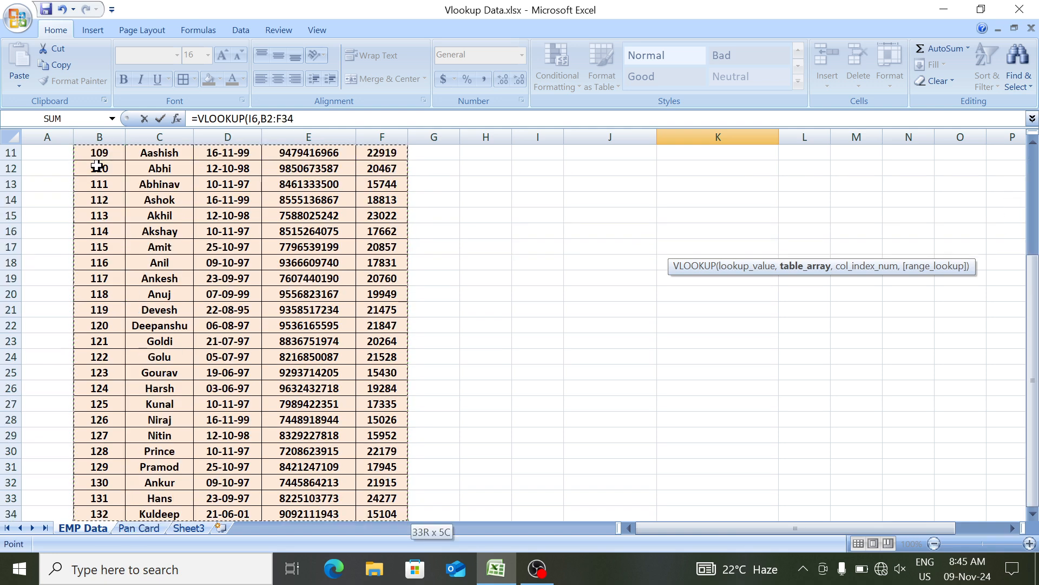
pyautogui.write(',')
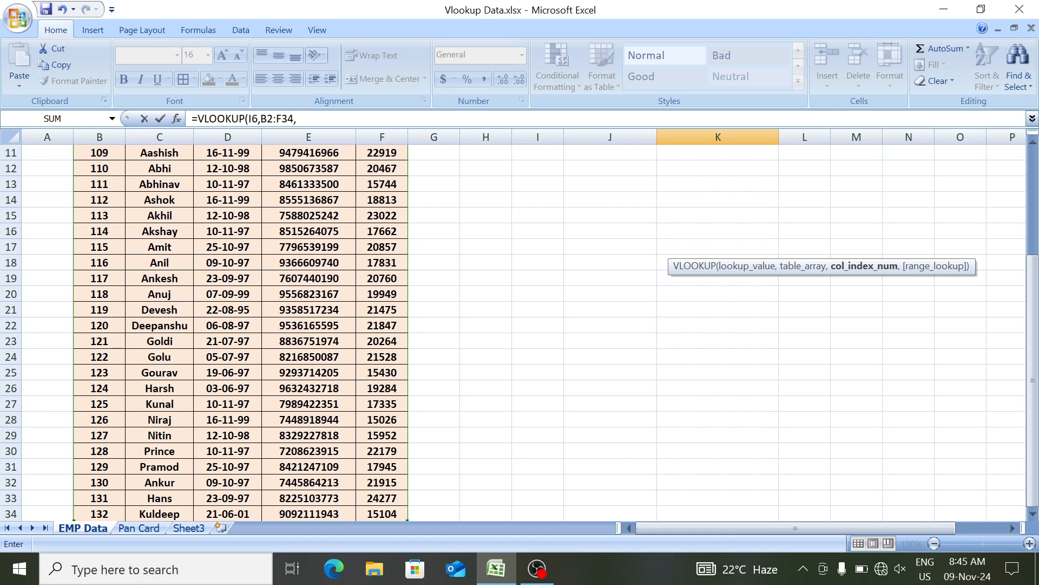
pyautogui.scroll(4, 1035, 302)
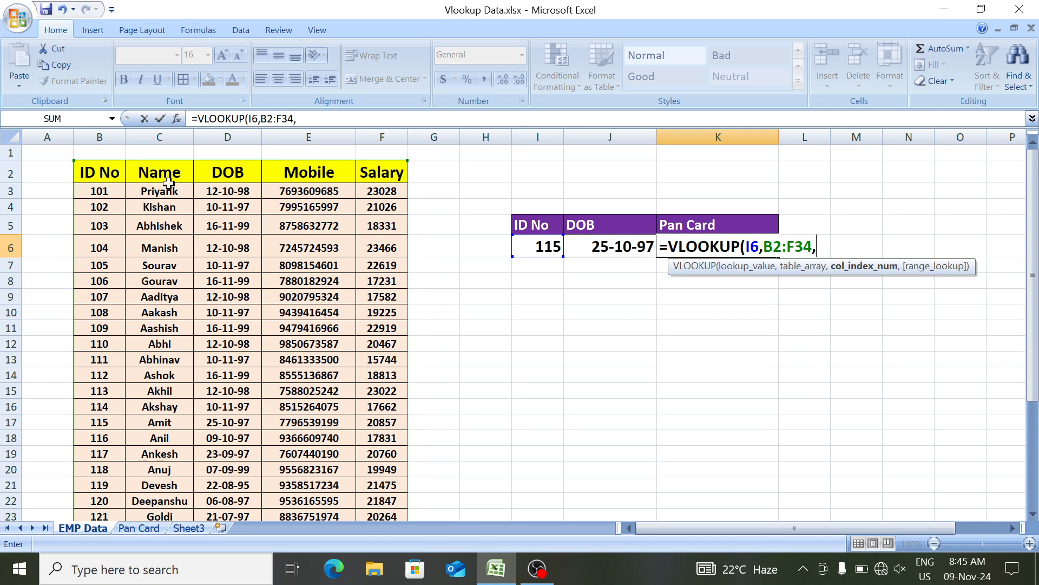
pyautogui.write('2,')
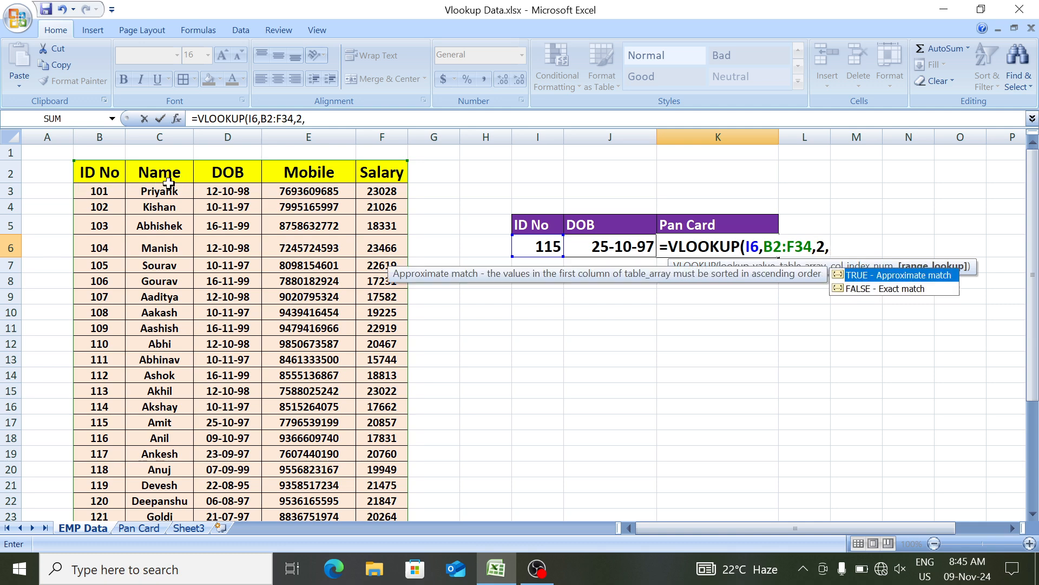
pyautogui.write('0)')
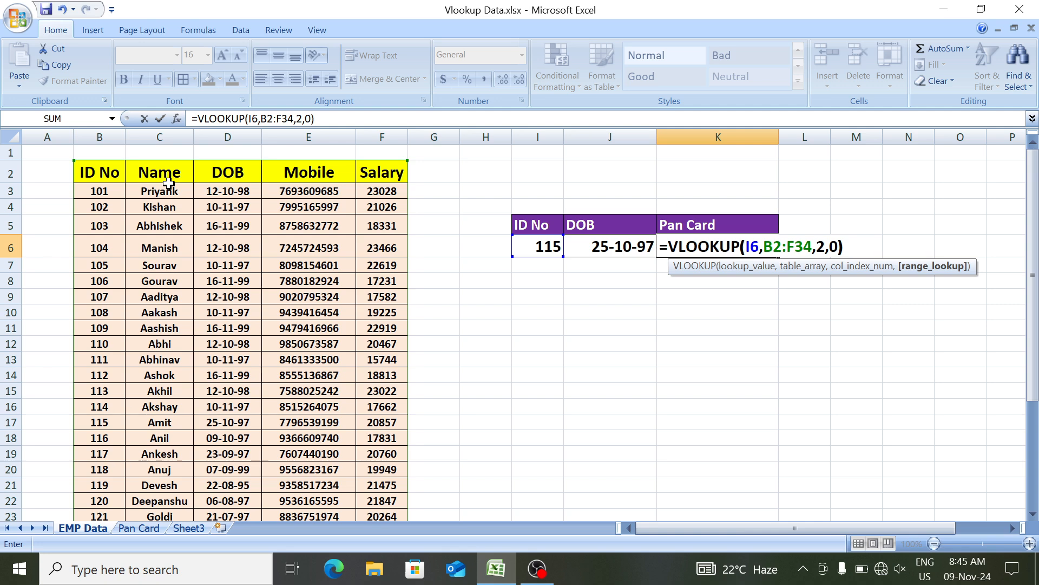
pyautogui.press('Return')
# Step: Set the lookup value in I6 to 103 to test the name lookup, and inspect the formula in K6
pyautogui.press('Up')
pyautogui.press('Left')
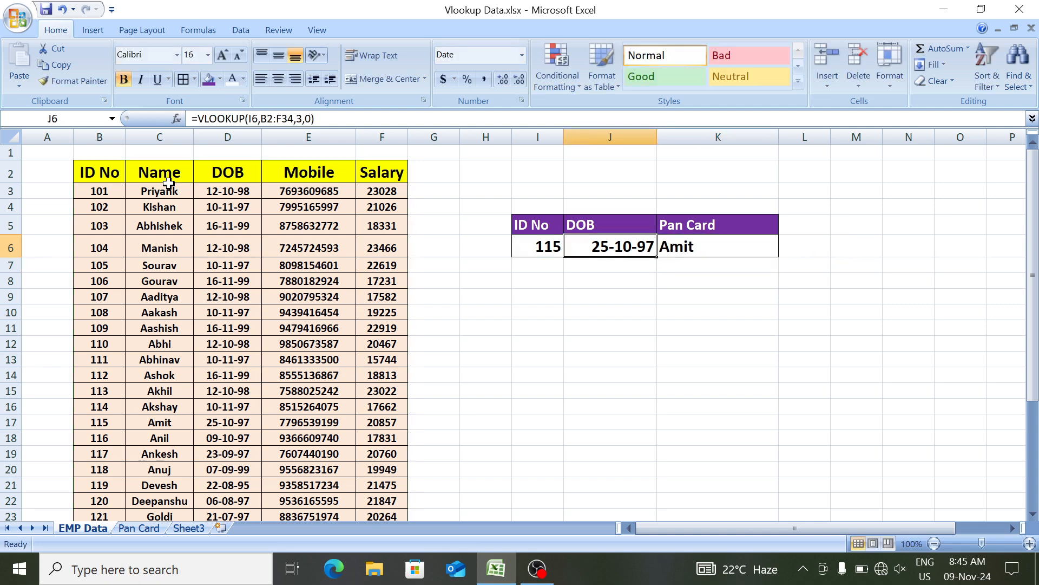
pyautogui.press('Left')
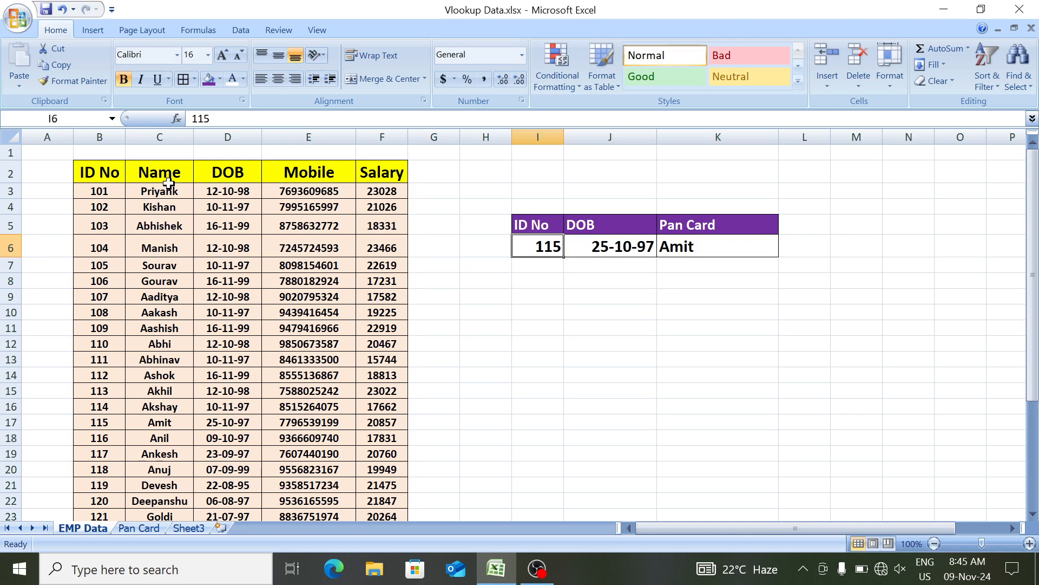
pyautogui.write('103')
pyautogui.press('Return')
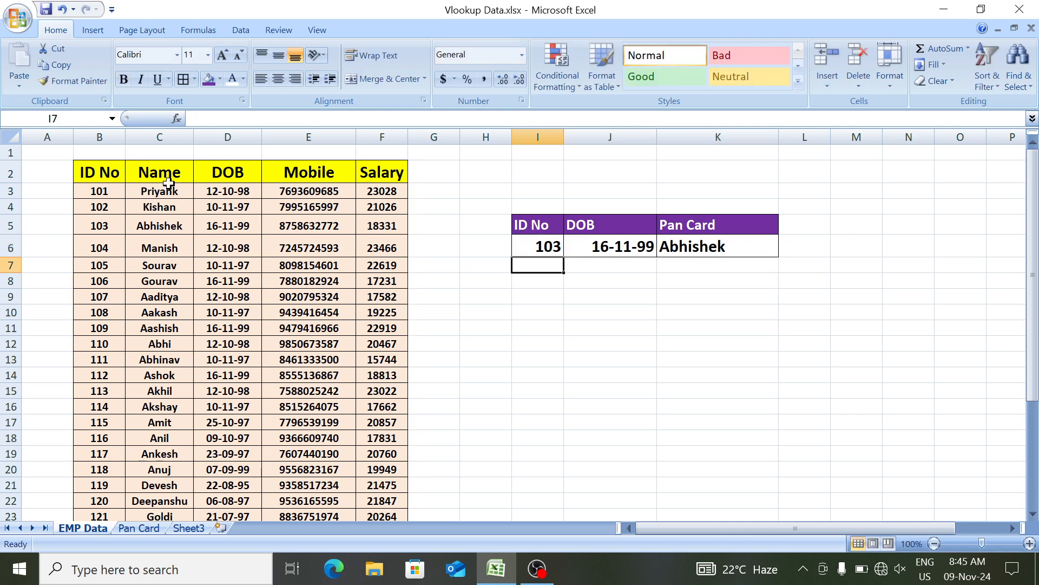
pyautogui.press('Up')
pyautogui.press('Right')
pyautogui.press('Right')
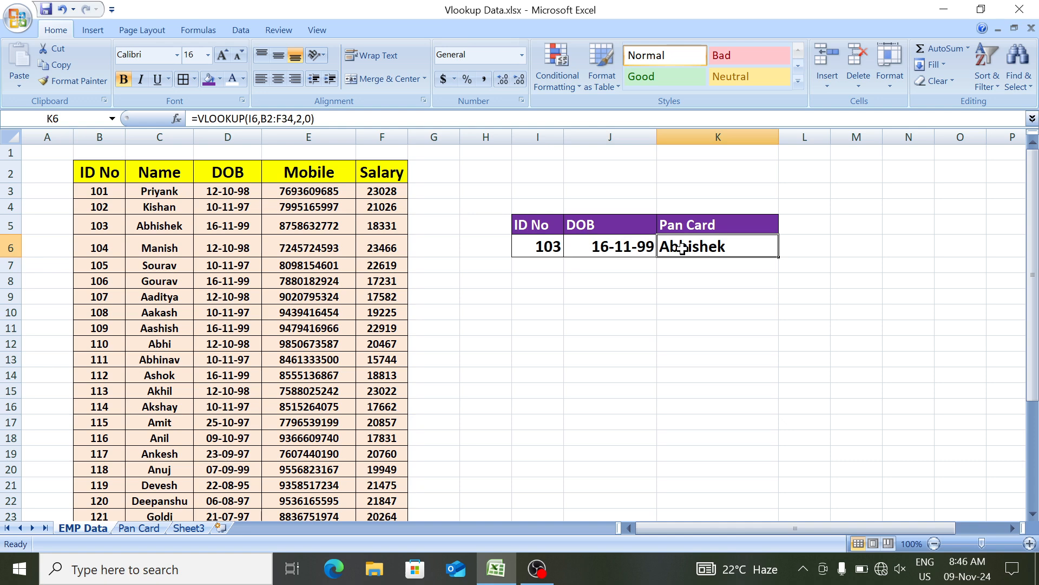
# Step: Start a helper VLOOKUP formula in L6 that uses the name in K6 as the lookup value
pyautogui.click(807, 242)
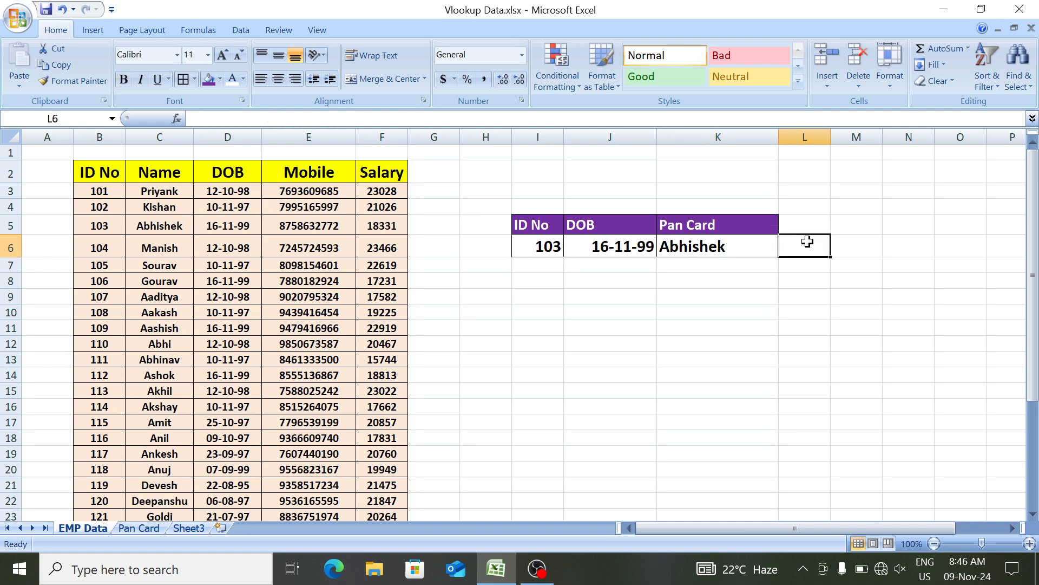
pyautogui.write('=vl')
pyautogui.press('Tab')
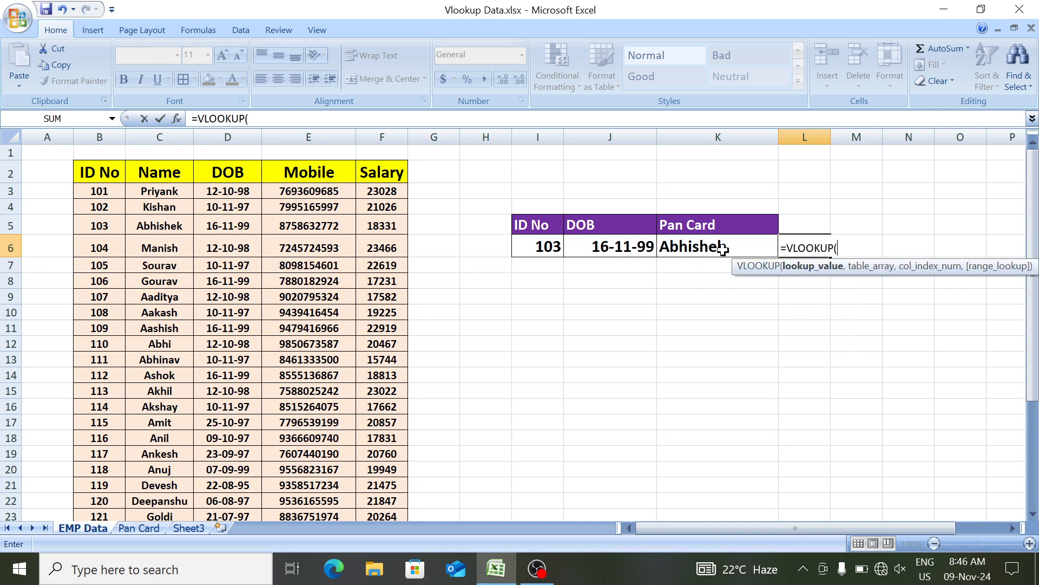
pyautogui.click(698, 245)
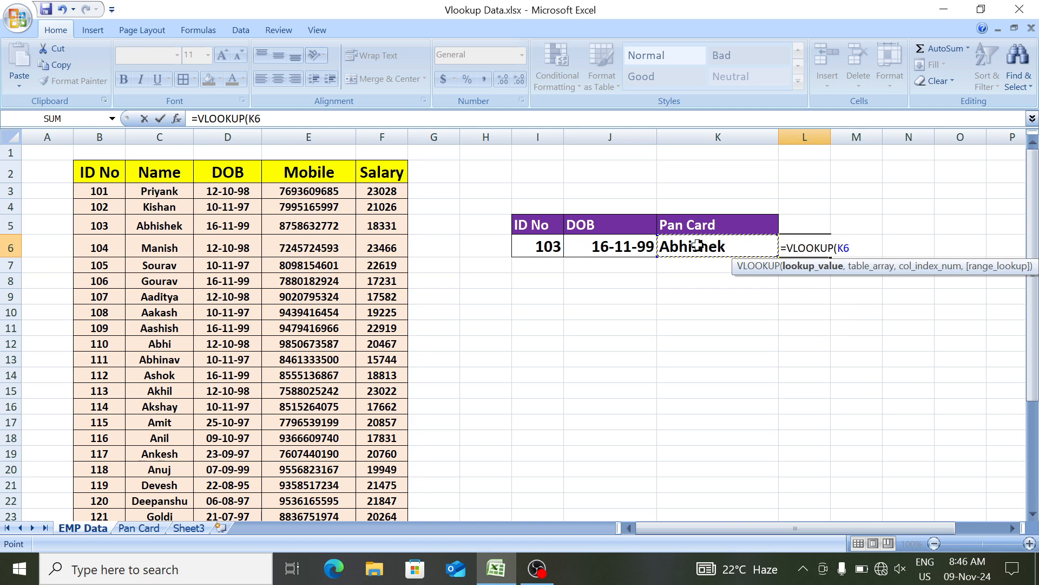
pyautogui.write(',')
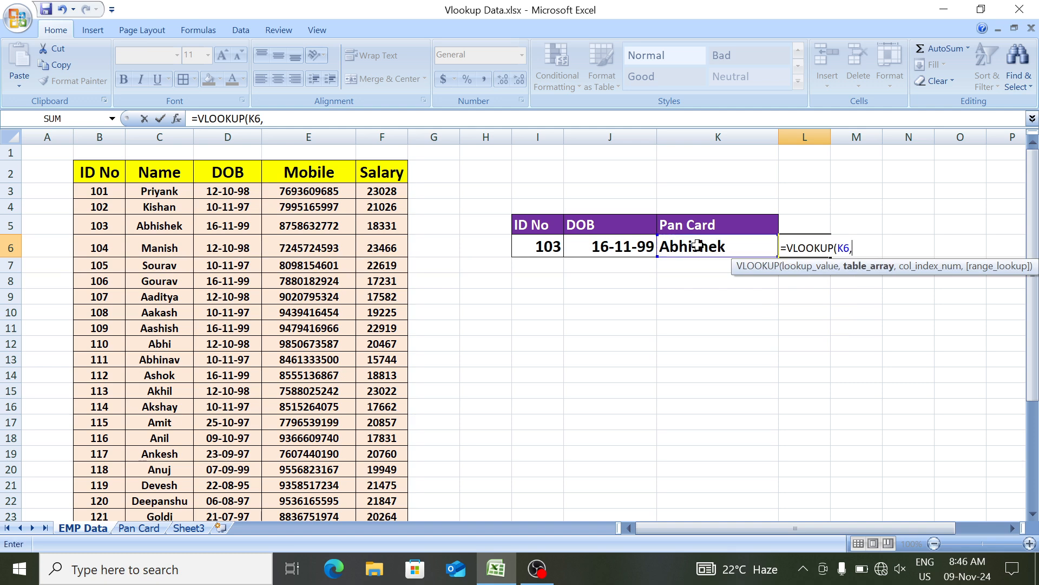
# Step: Complete the L6 VLOOKUP formula with table array 'Pan Card'!C3:D35, column index 2 and range lookup 0
pyautogui.click(139, 529)
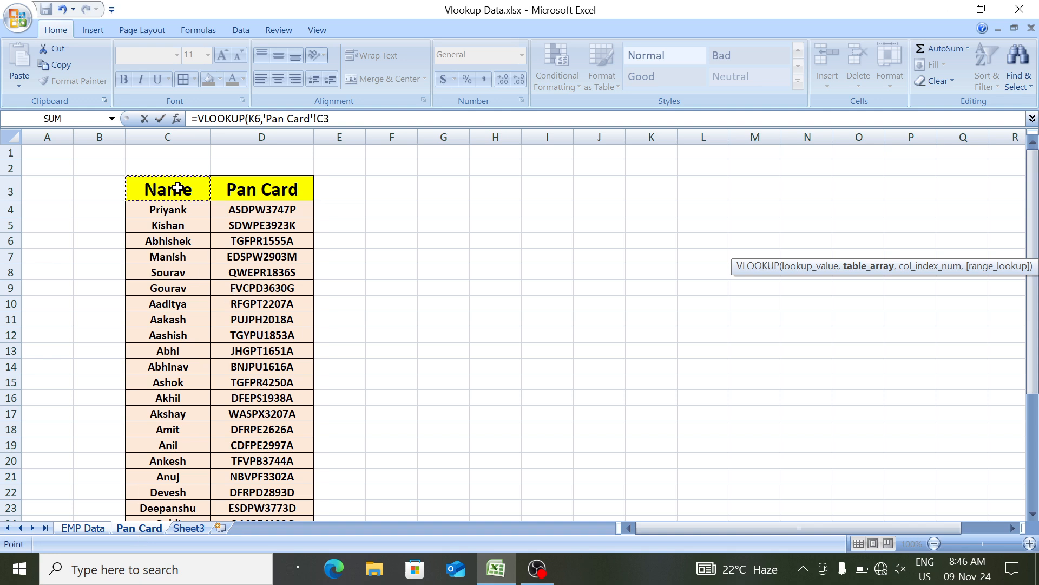
pyautogui.hotkey('ctrl', 'shift', 'Right')
pyautogui.hotkey('ctrl', 'shift', 'Down')
pyautogui.write(',')
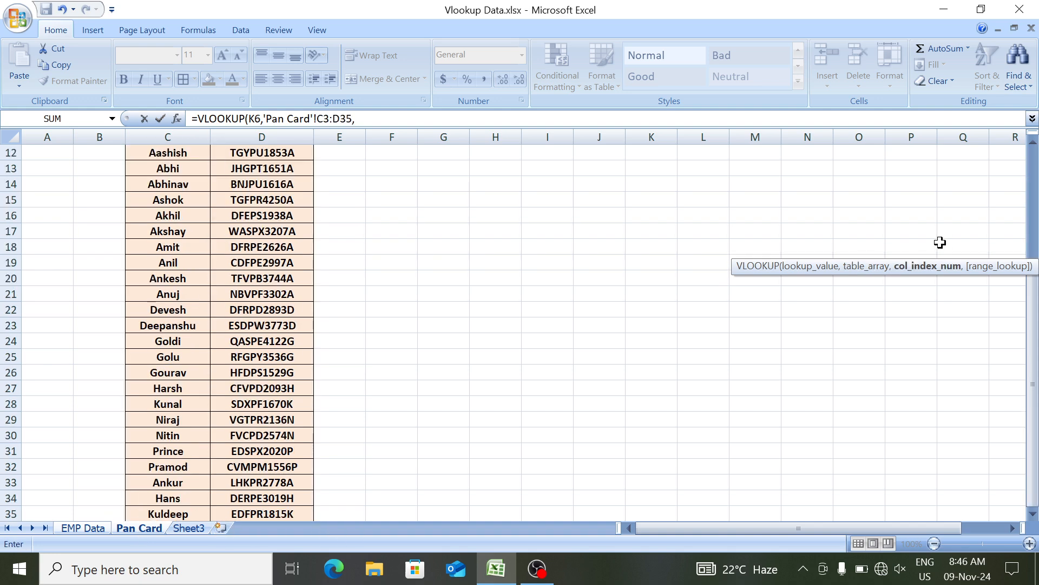
pyautogui.scroll(4, 1035, 324)
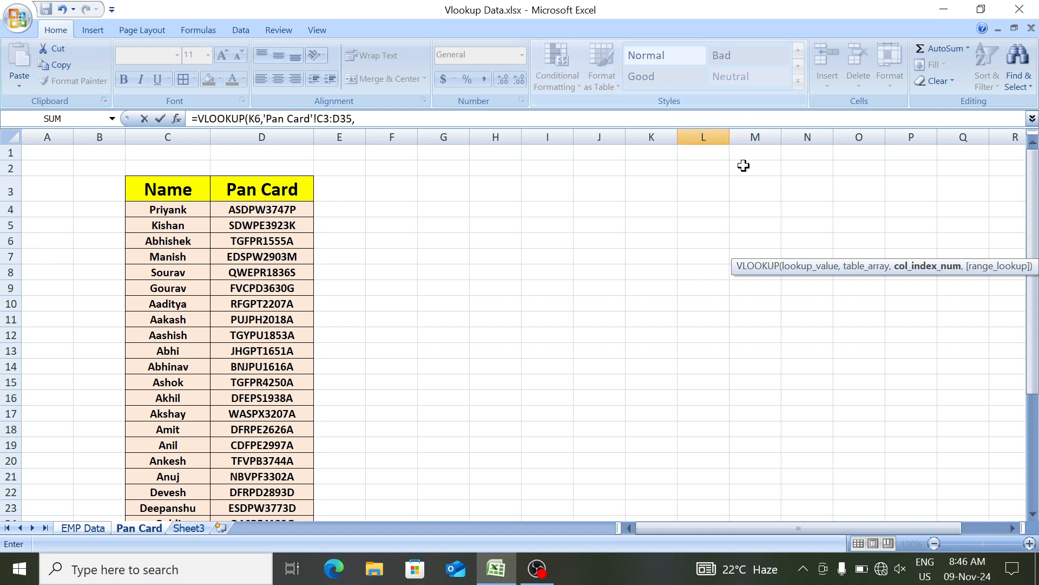
pyautogui.write(',')
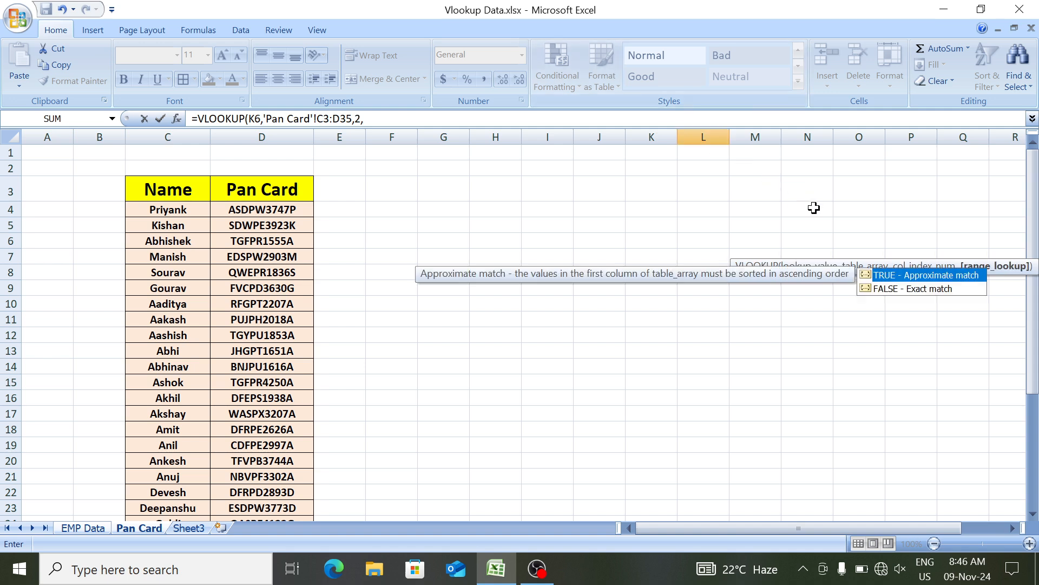
pyautogui.write('0)')
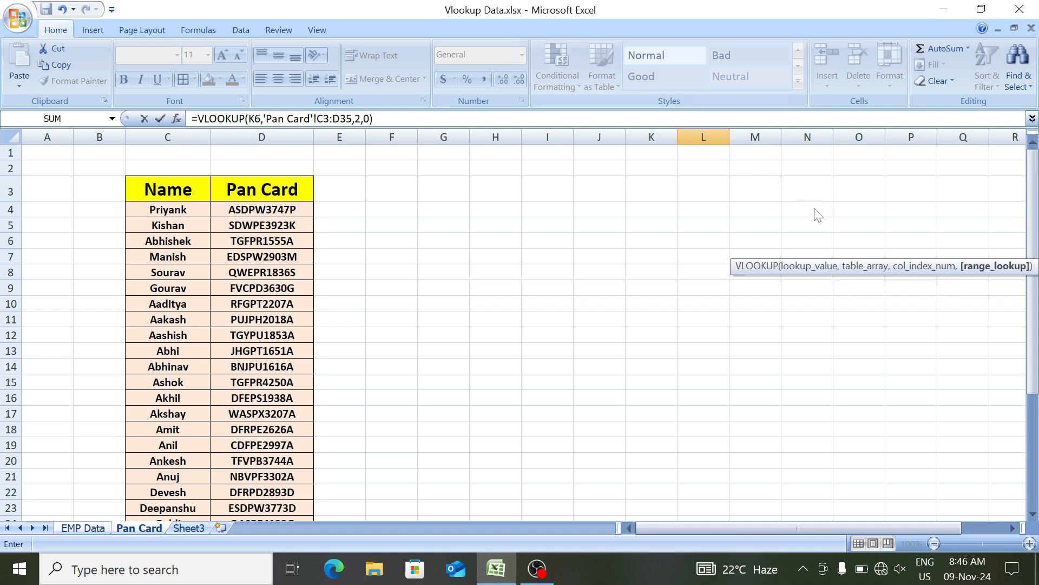
pyautogui.press('Return')
# Step: Set the lookup value in I6 to 121, and compare the formulas in L6 and K6
pyautogui.press('Up')
pyautogui.press('Left')
pyautogui.press('Left')
pyautogui.press('Left')
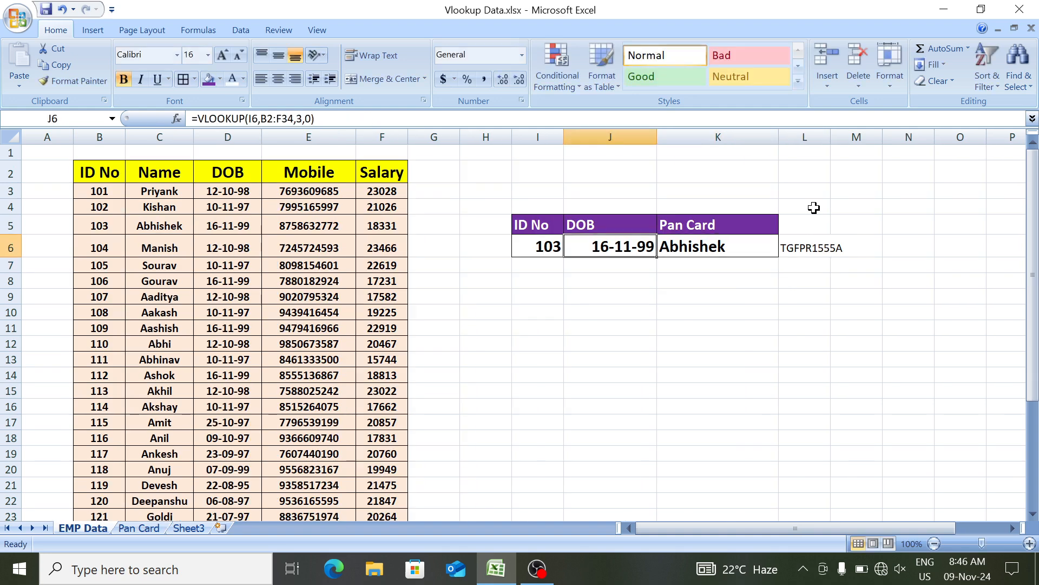
pyautogui.write('121')
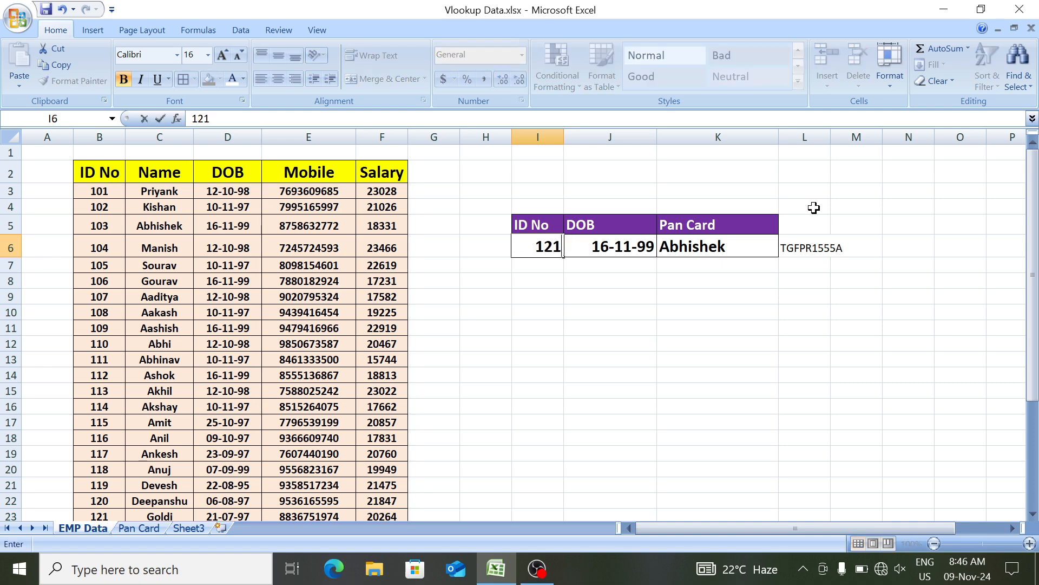
pyautogui.press('Return')
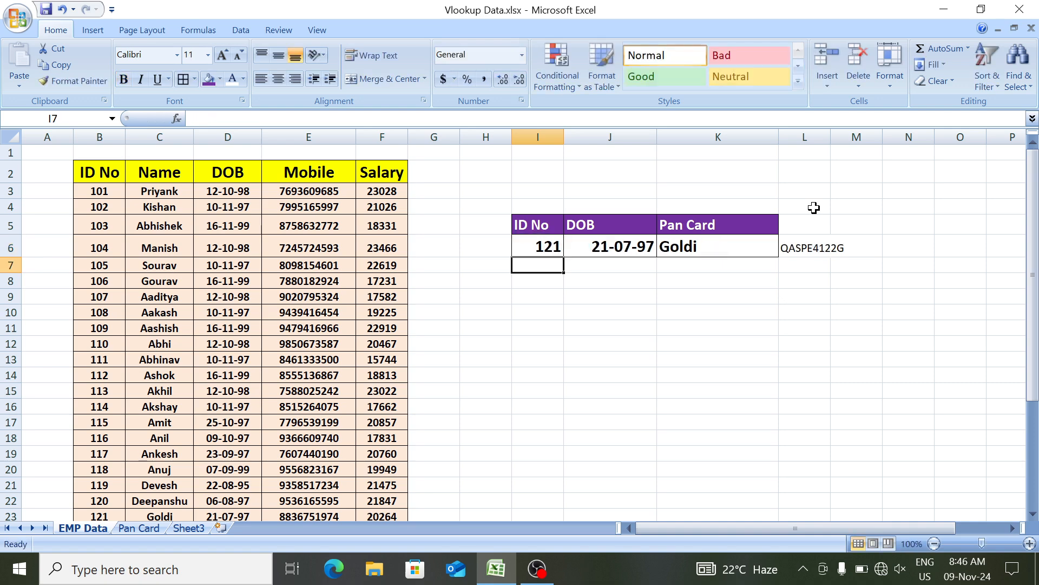
pyautogui.press('Right')
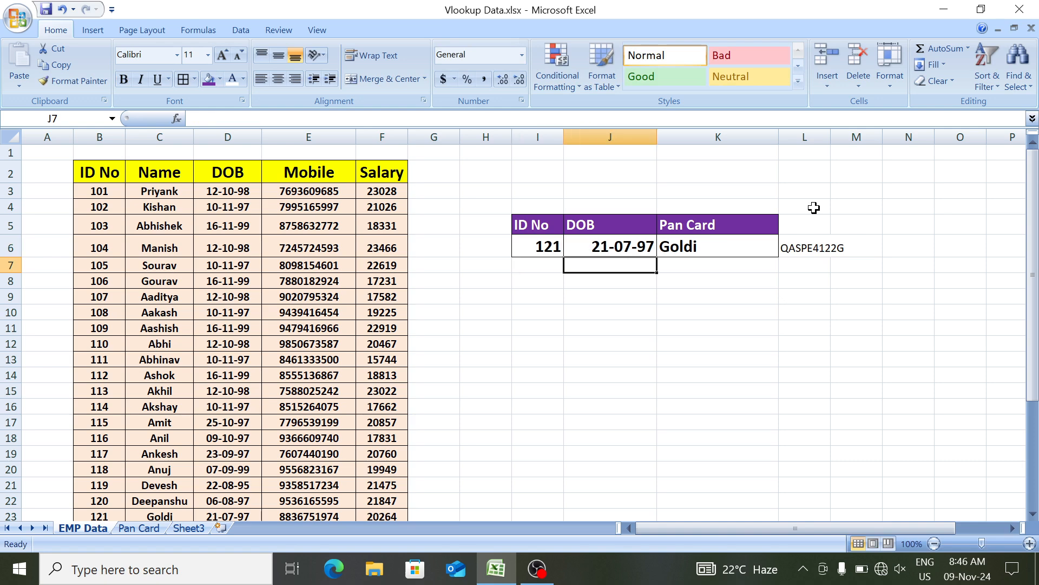
pyautogui.press('Up')
pyautogui.press('Right')
pyautogui.press('Right')
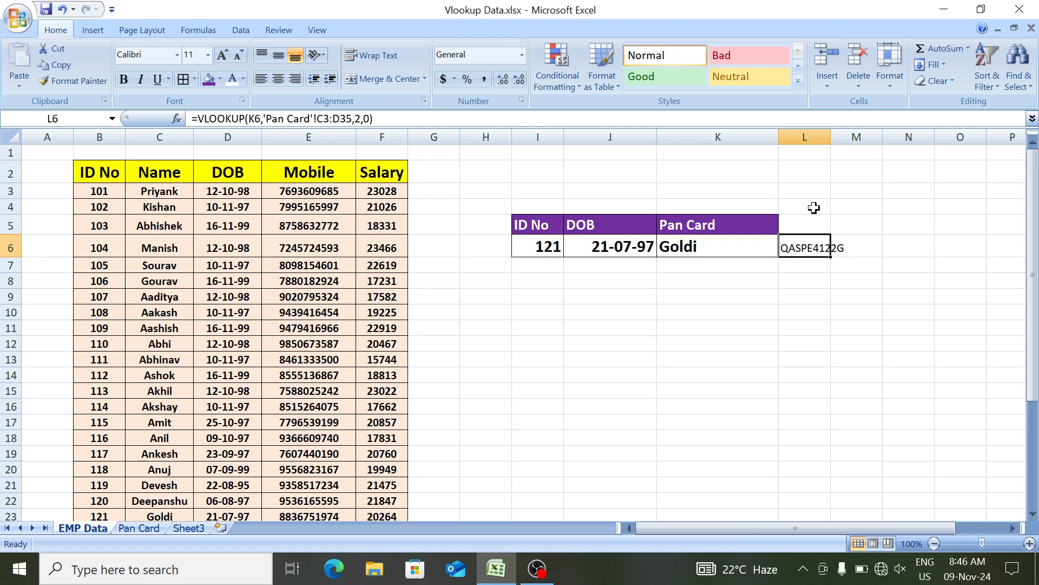
pyautogui.press('Left')
pyautogui.press('Right')
pyautogui.press('Left')
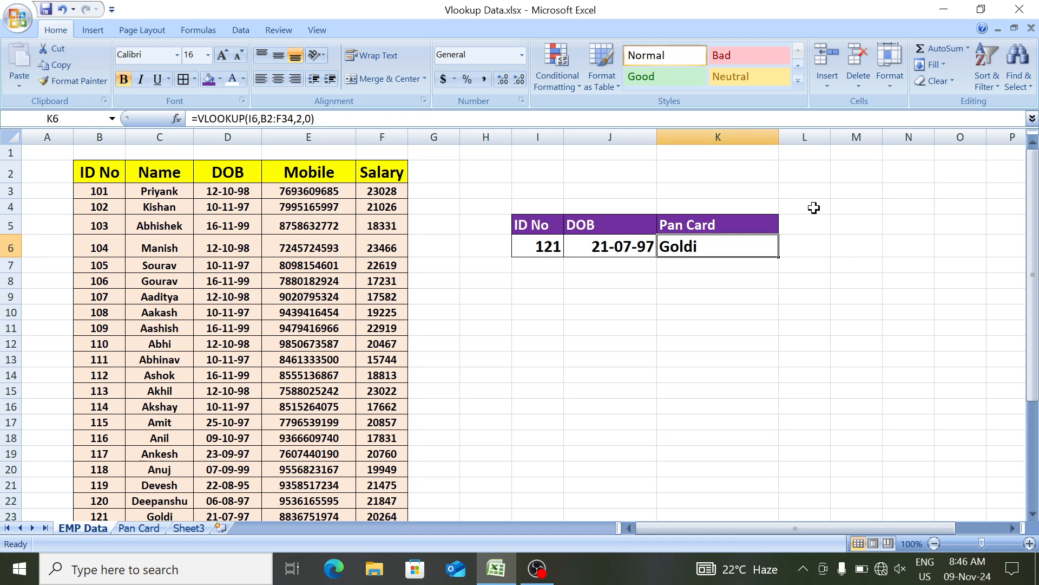
# Step: Edit the K6 formula so its existing VLOOKUP becomes the lookup value of an outer VLOOKUP, ready for the outer table array
pyautogui.press('F2')
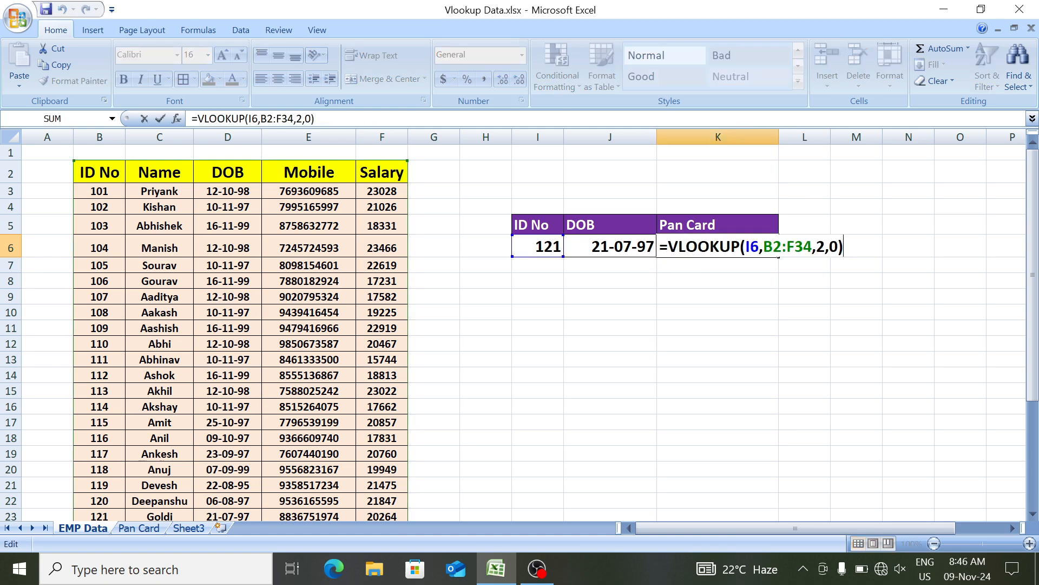
pyautogui.click(669, 246)
pyautogui.write('VLOOKUP(')
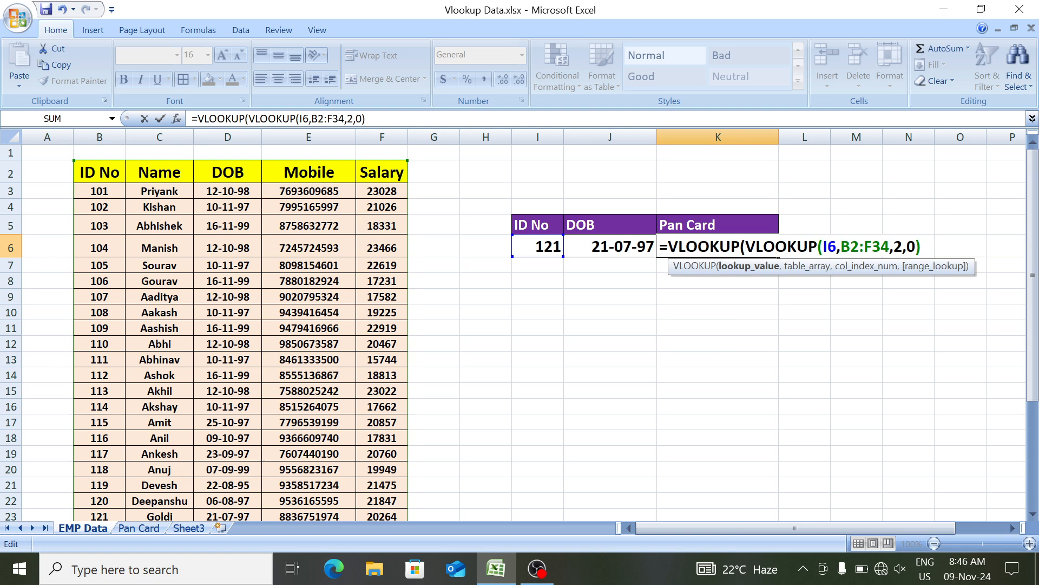
pyautogui.hotkey('shift', 'Right')
pyautogui.hotkey('shift', 'Right')
pyautogui.hotkey('shift', 'Right')
pyautogui.hotkey('shift', 'Right')
pyautogui.hotkey('shift', 'Right')
pyautogui.hotkey('shift', 'Right')
pyautogui.hotkey('shift', 'Right')
pyautogui.hotkey('shift', 'Right')
pyautogui.hotkey('shift', 'Right')
pyautogui.hotkey('shift', 'Right')
pyautogui.hotkey('shift', 'Right')
pyautogui.hotkey('shift', 'Right')
pyautogui.hotkey('shift', 'Right')
pyautogui.hotkey('shift', 'Right')
pyautogui.hotkey('shift', 'Right')
pyautogui.hotkey('shift', 'Right')
pyautogui.hotkey('shift', 'Right')
pyautogui.hotkey('shift', 'Right')
pyautogui.hotkey('shift', 'Right')
pyautogui.hotkey('shift', 'Right')
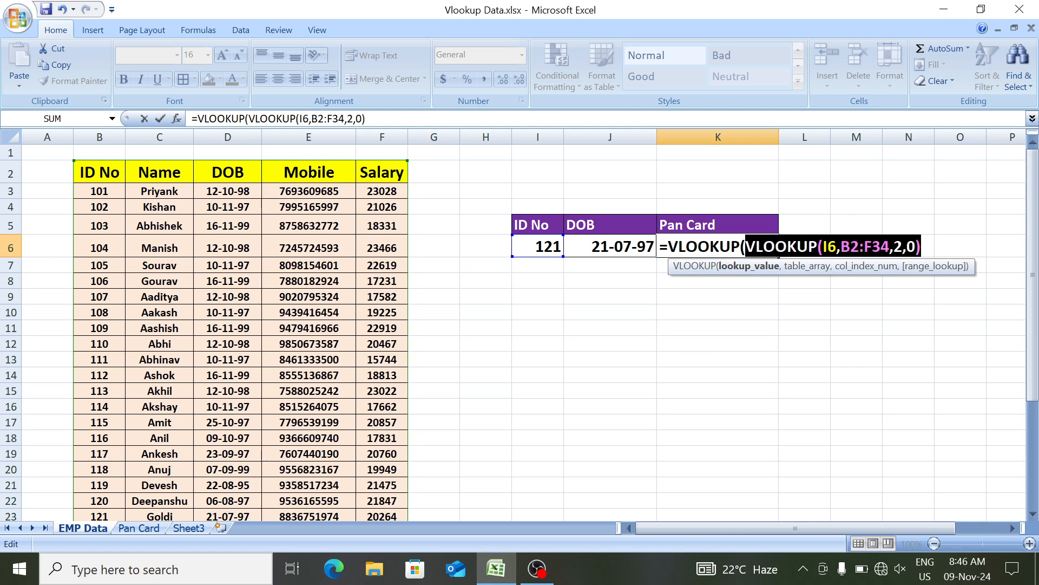
pyautogui.press('Right')
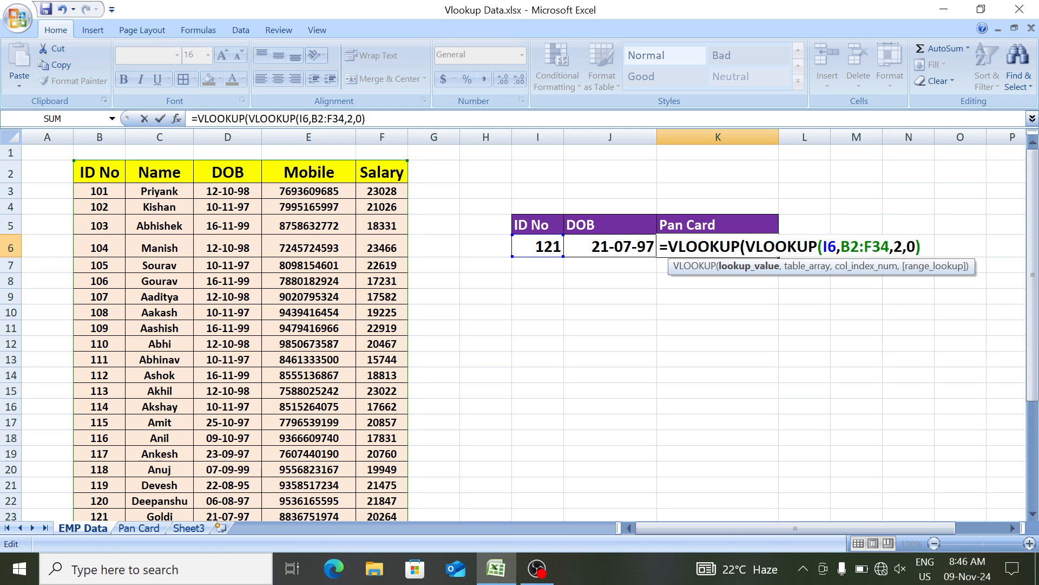
pyautogui.write(',')
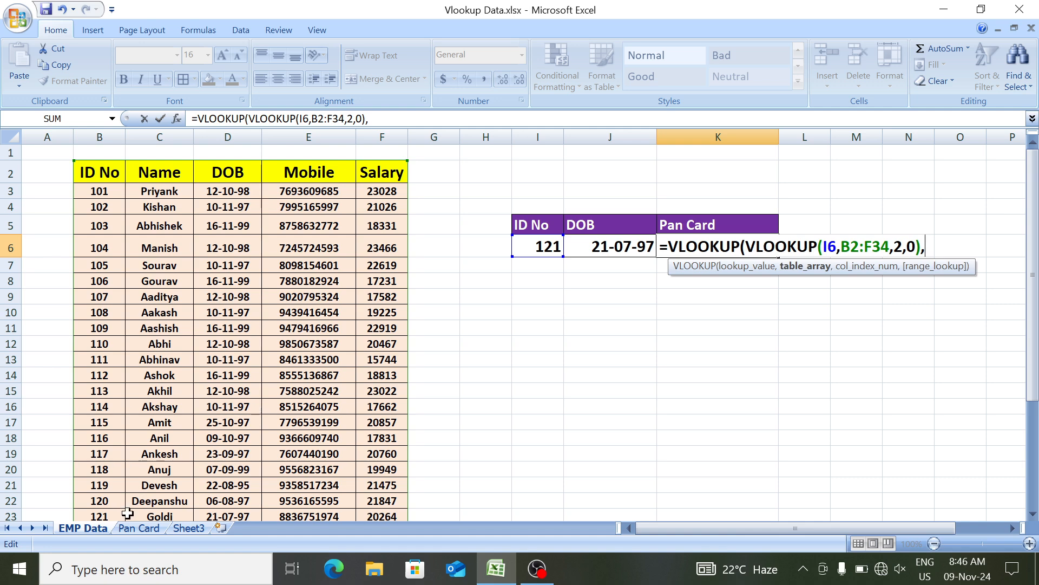
# Step: Complete the outer VLOOKUP in K6 with table array 'Pan Card'!C3:D35, column index 2 and range lookup 0
pyautogui.click(139, 528)
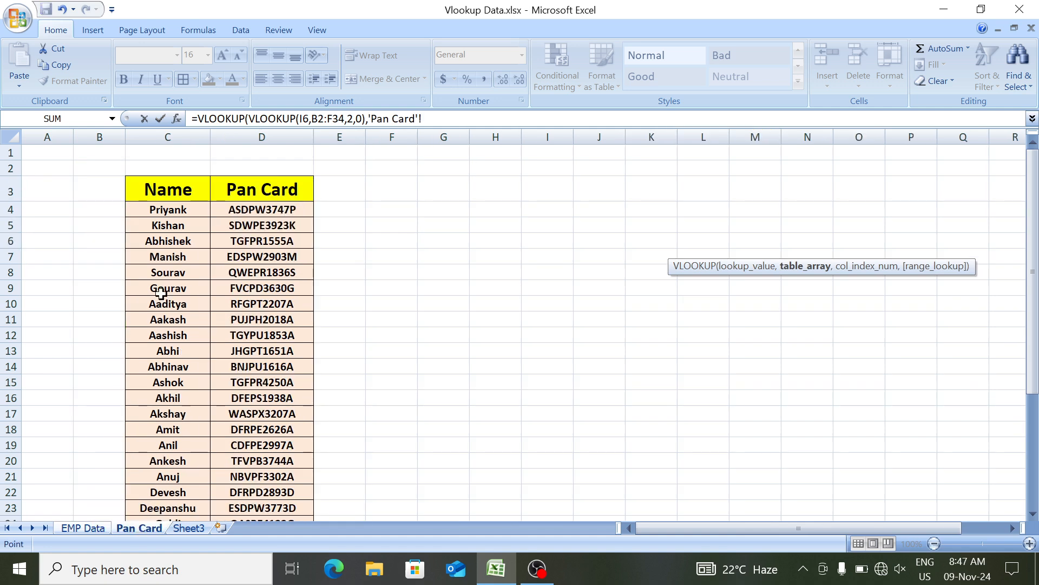
pyautogui.click(162, 188)
pyautogui.hotkey('ctrl', 'shift', 'Down')
pyautogui.hotkey('ctrl', 'shift', 'Right')
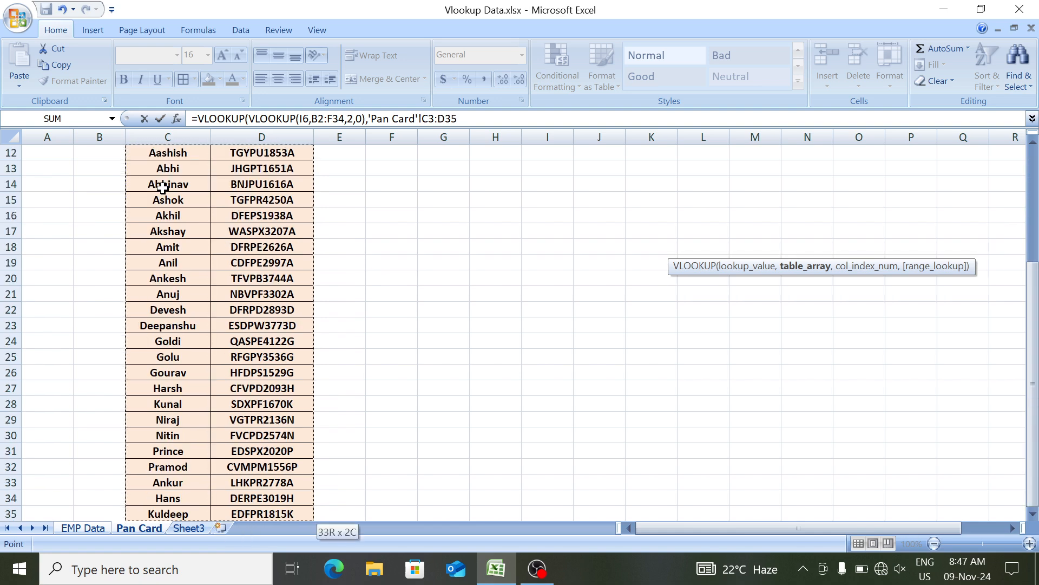
pyautogui.write(',')
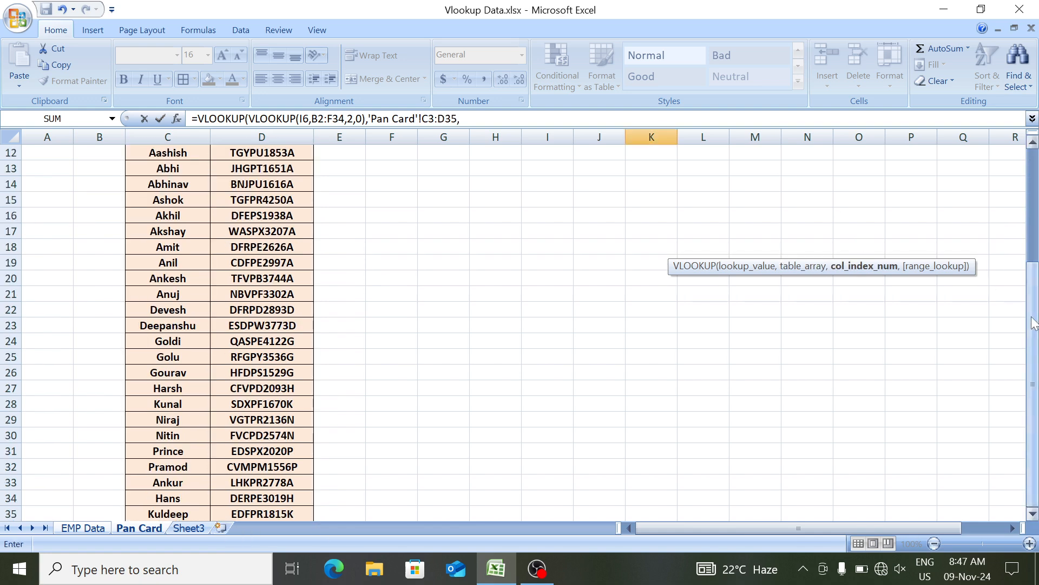
pyautogui.scroll(4, 1025, 308)
pyautogui.write('2')
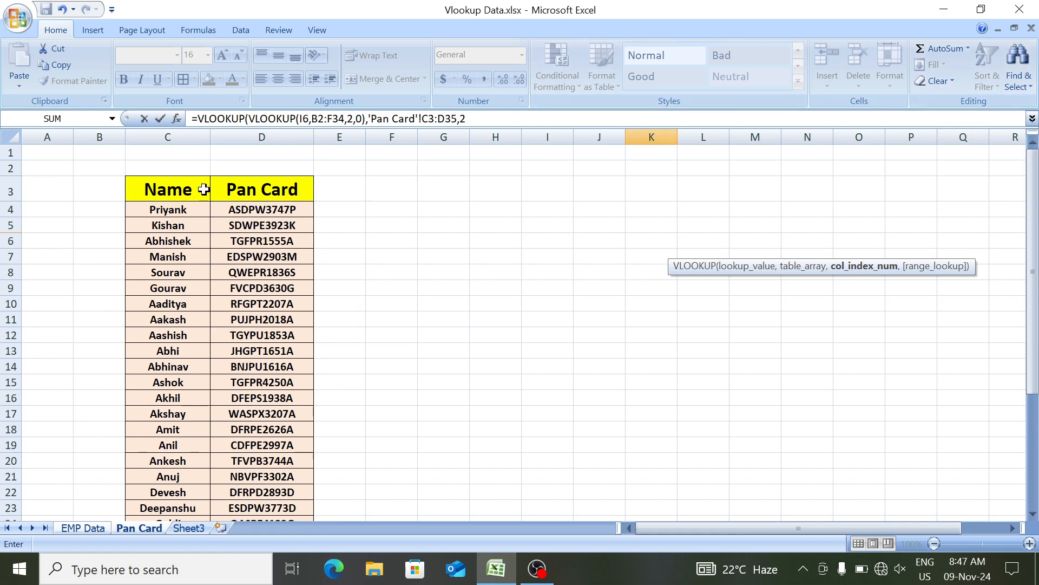
pyautogui.write(',')
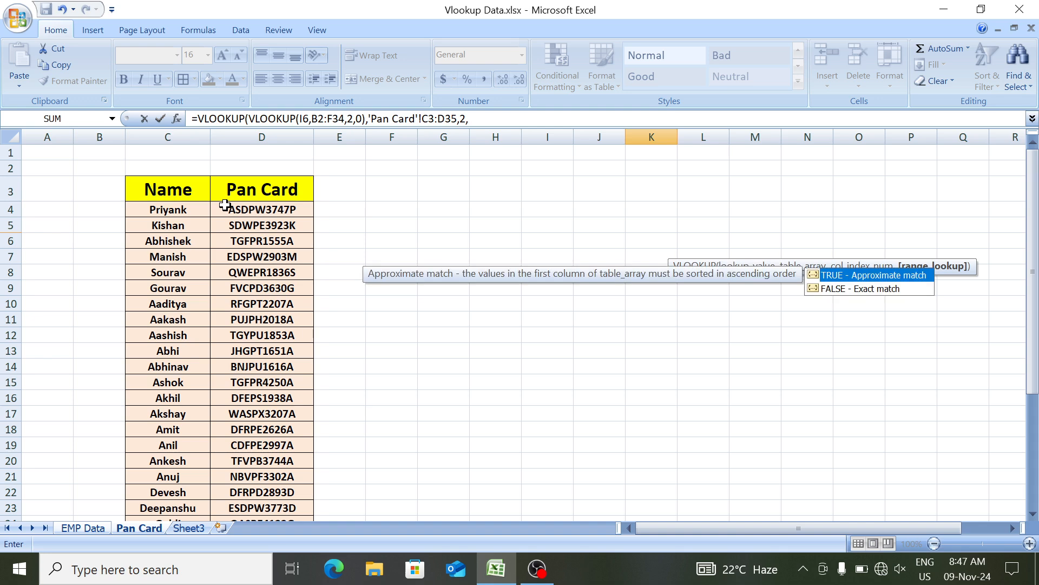
pyautogui.write('0)')
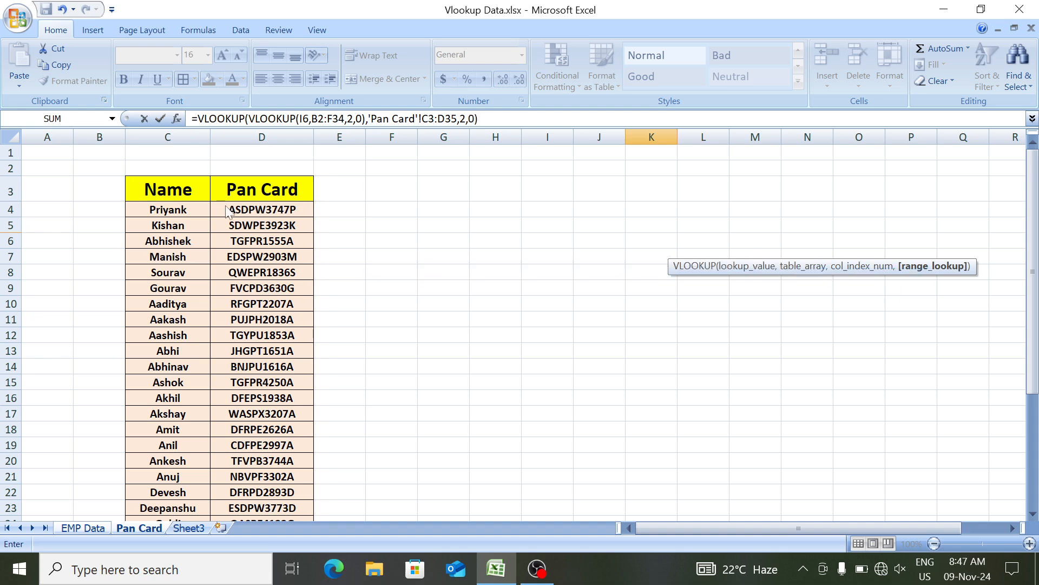
pyautogui.press('Return')
# Step: Test the DOB and Pan Card lookups by entering 118 and 107 in turn as the ID No in I6
pyautogui.press('Up')
pyautogui.press('Left')
pyautogui.press('Left')
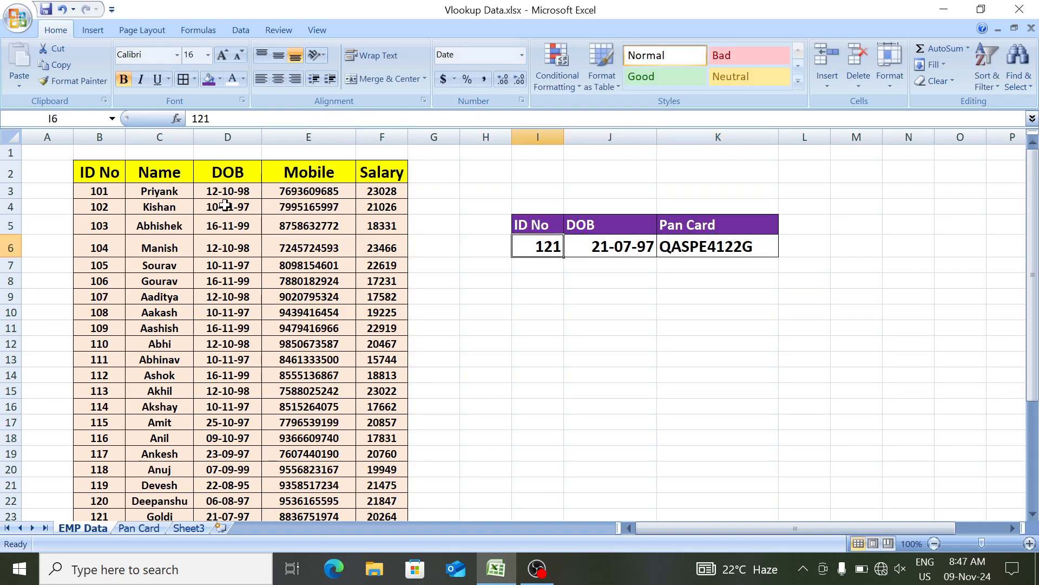
pyautogui.write('1')
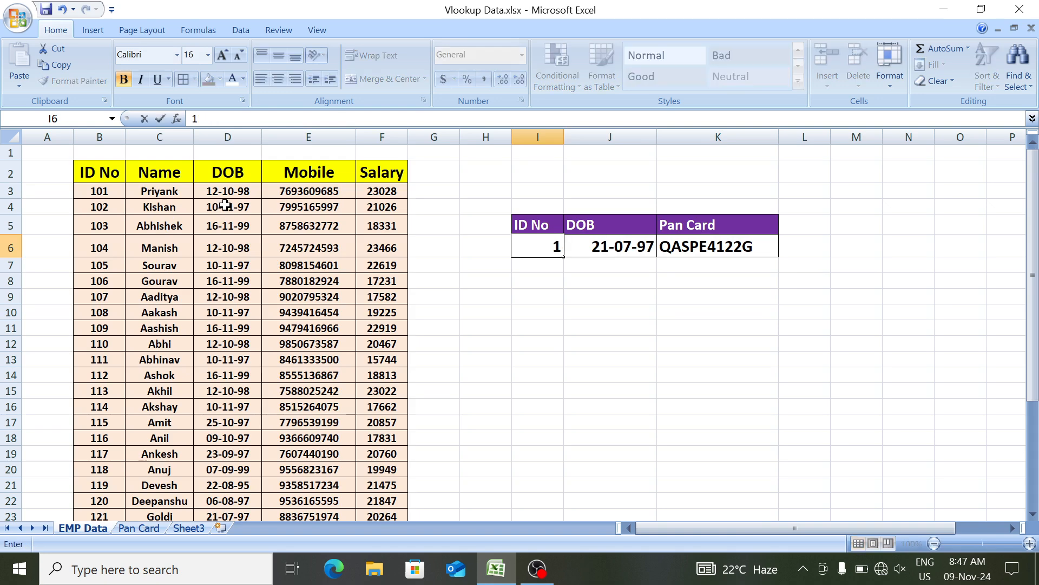
pyautogui.write('18')
pyautogui.press('Return')
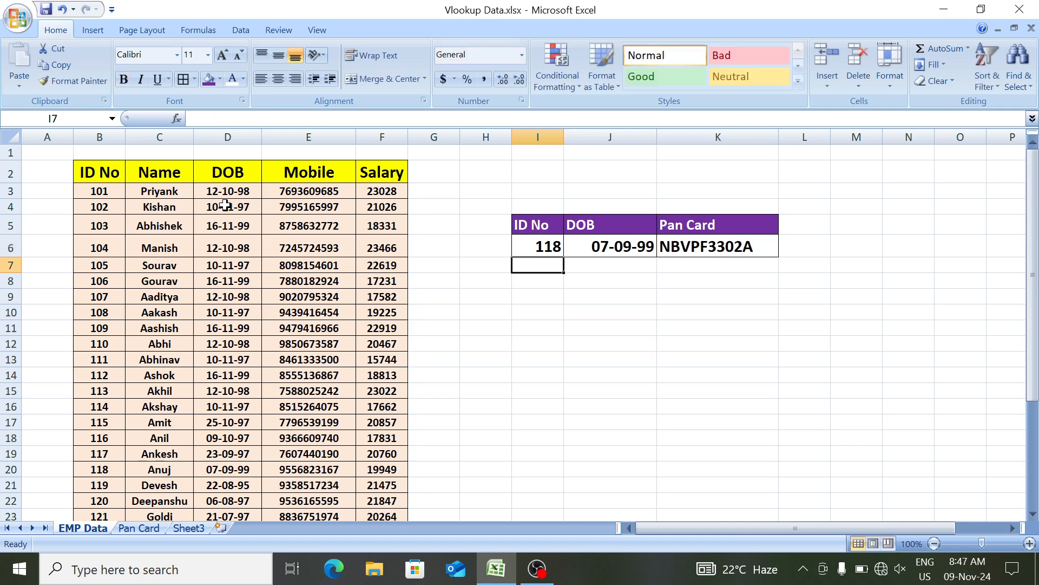
pyautogui.press('Up')
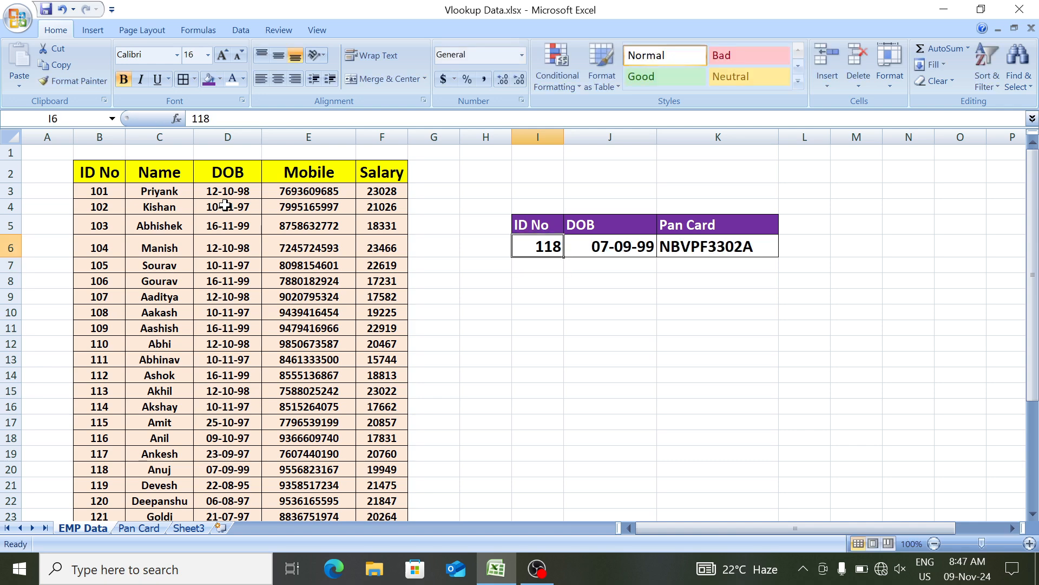
pyautogui.write('1')
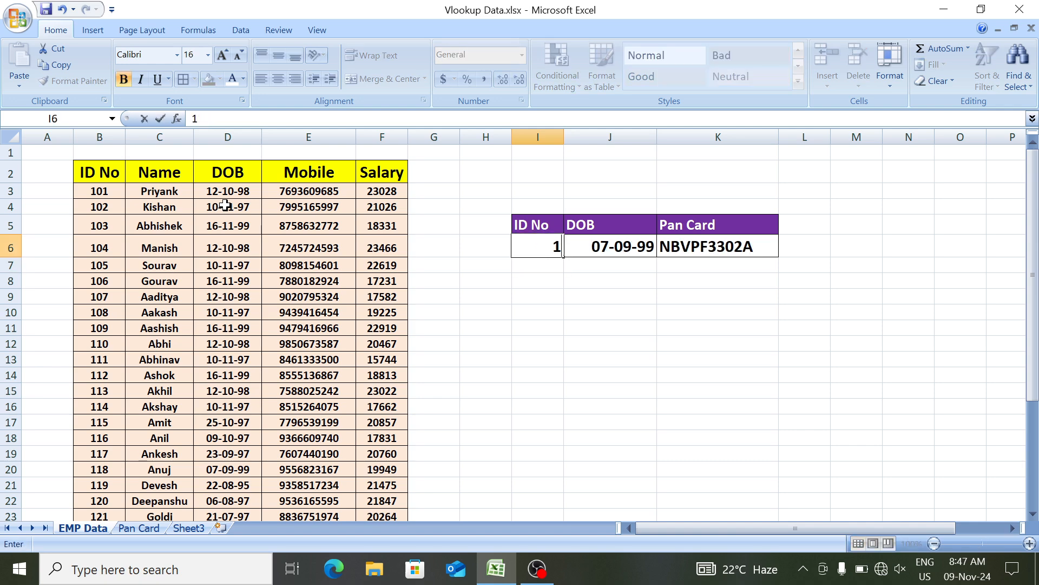
pyautogui.write('07')
pyautogui.press('Return')
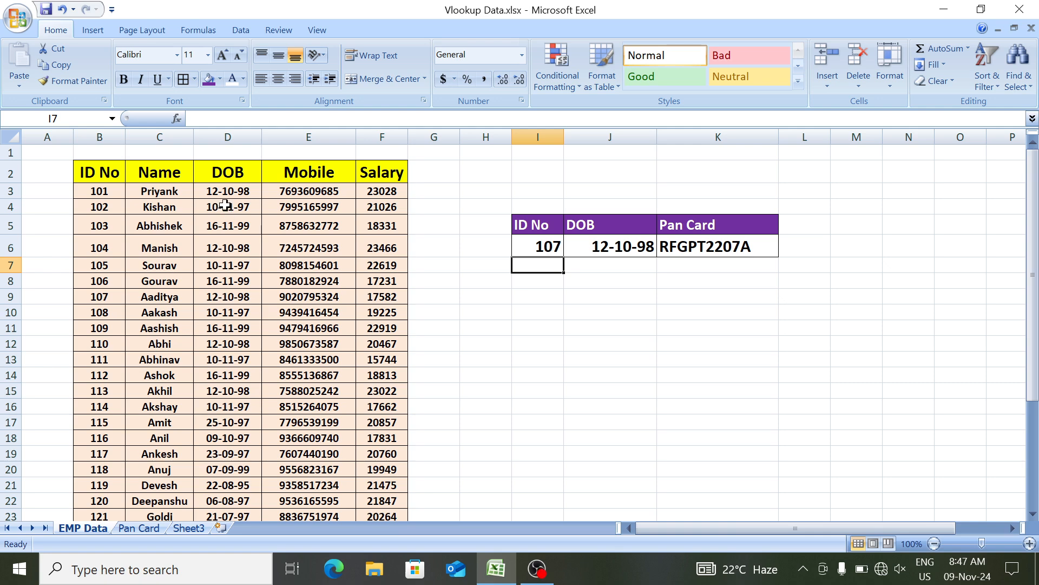
# Step: Enter the unlisted ID No 198 in I6, and check the results and formulas in J6 and K6
pyautogui.press('Up')
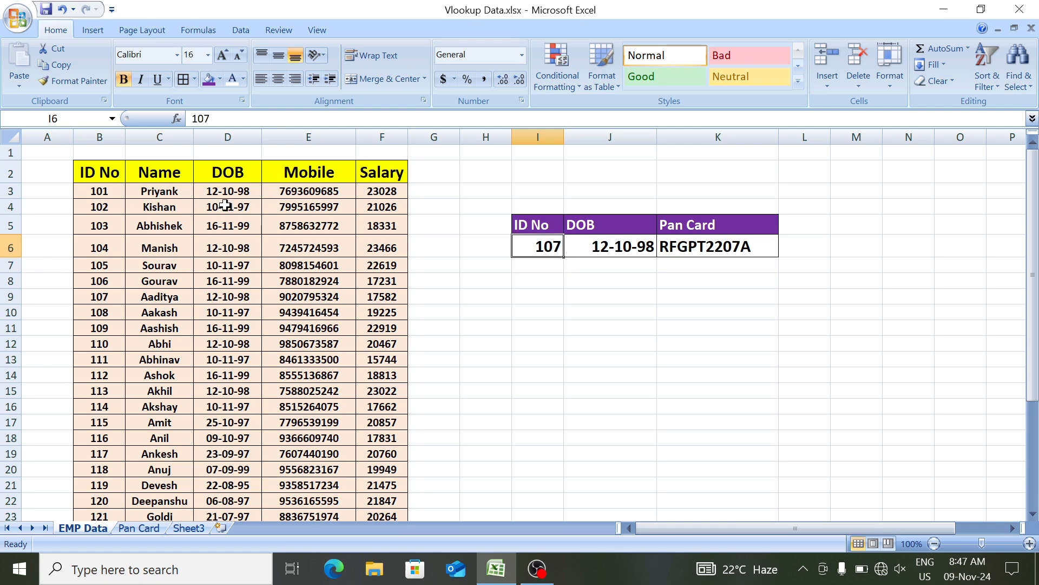
pyautogui.write('19')
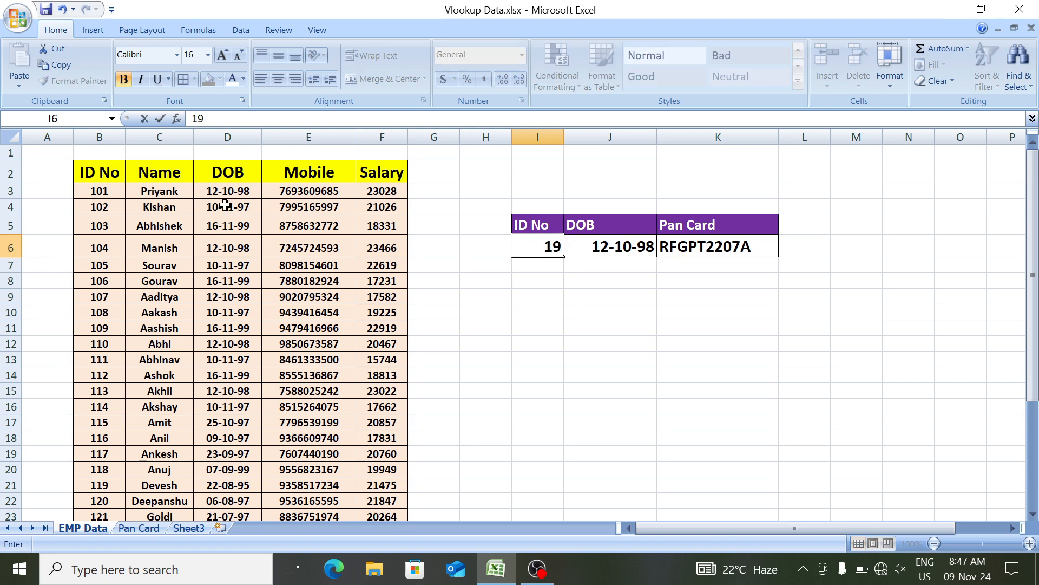
pyautogui.write('8')
pyautogui.press('Return')
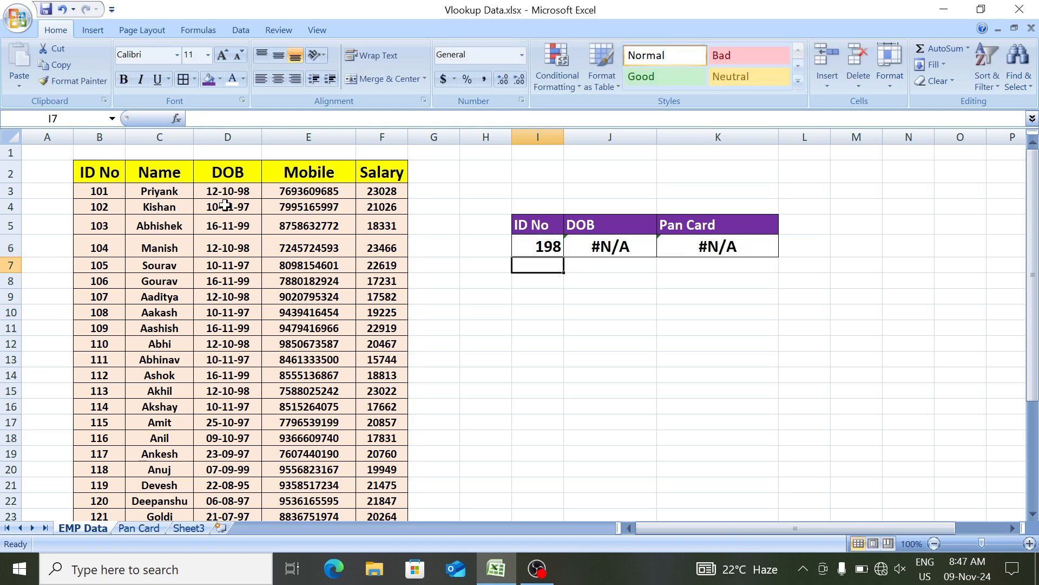
pyautogui.press('Up')
pyautogui.press('Right')
pyautogui.press('Right')
pyautogui.press('Left')
pyautogui.press('Right')
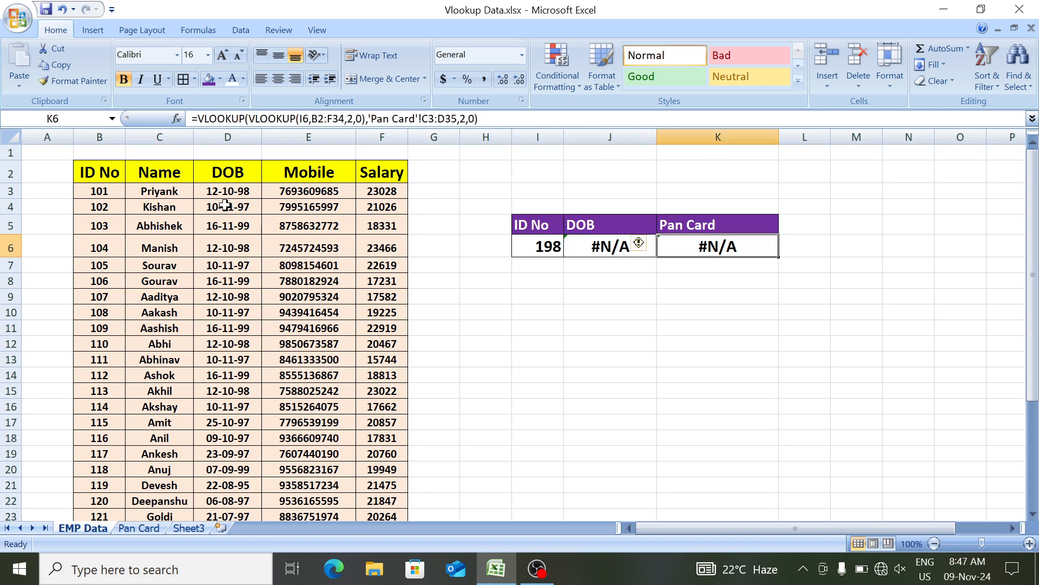
pyautogui.press('Left')
pyautogui.press('Right')
# Step: Wrap the DOB lookup formula in J6 in IFERROR with "Not Found" as the error value
pyautogui.press('Left')
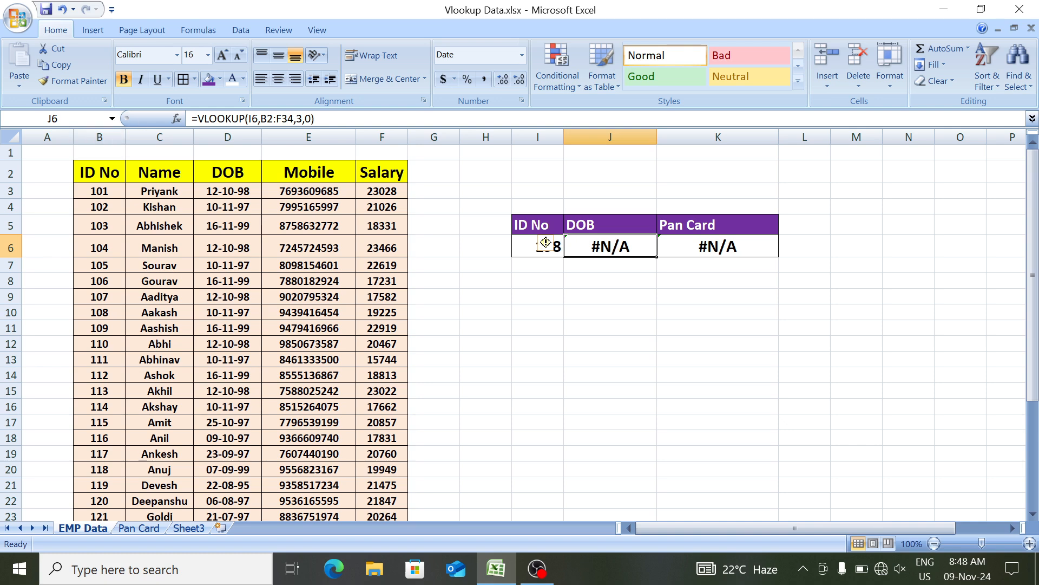
pyautogui.click(196, 118)
pyautogui.write('ife')
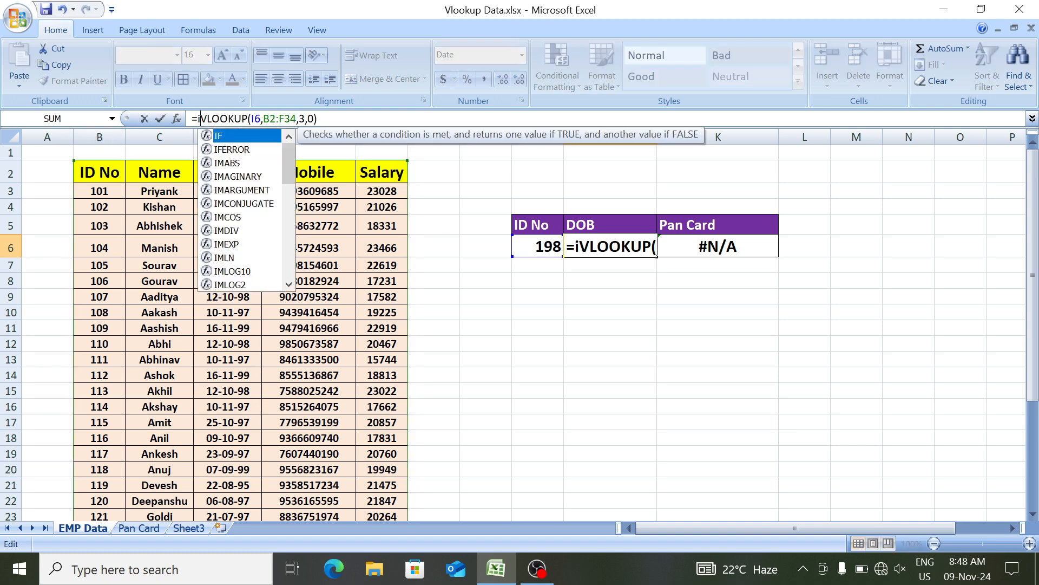
pyautogui.press('Tab')
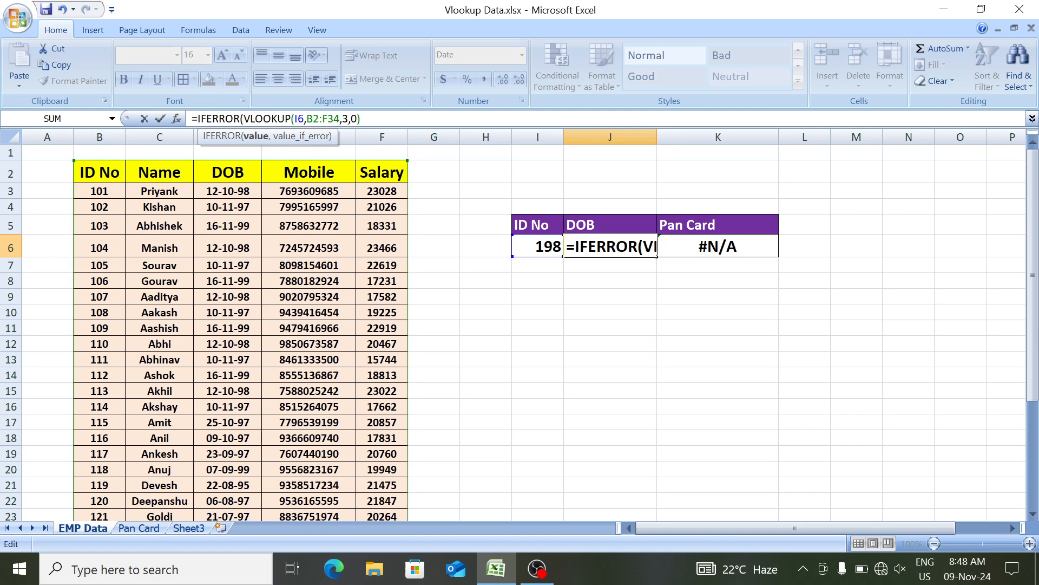
pyautogui.moveTo(243, 119); pyautogui.dragTo(362, 118)
pyautogui.click(364, 119)
pyautogui.write(',')
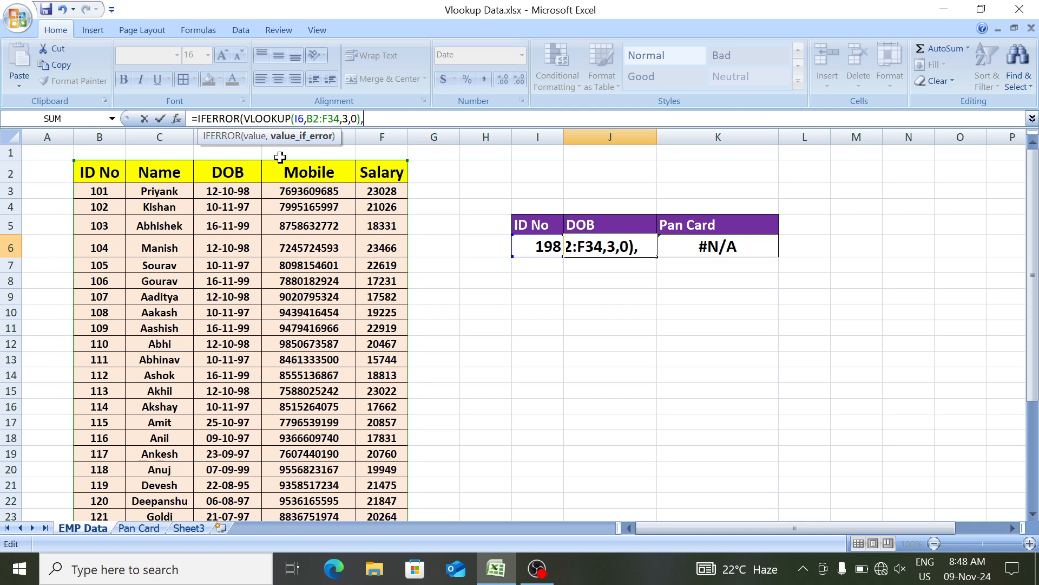
pyautogui.write('"No')
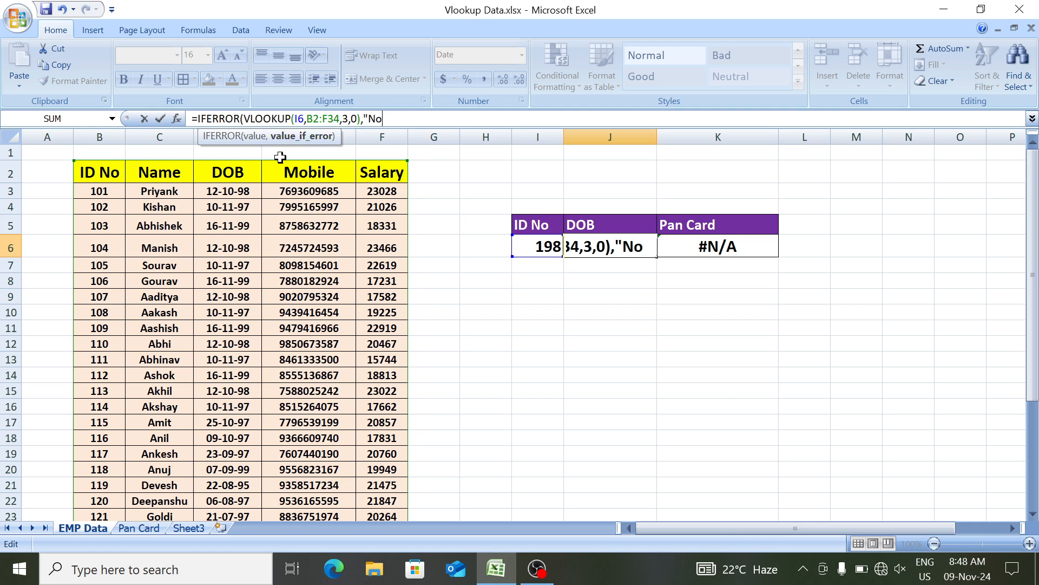
pyautogui.write('t Fou')
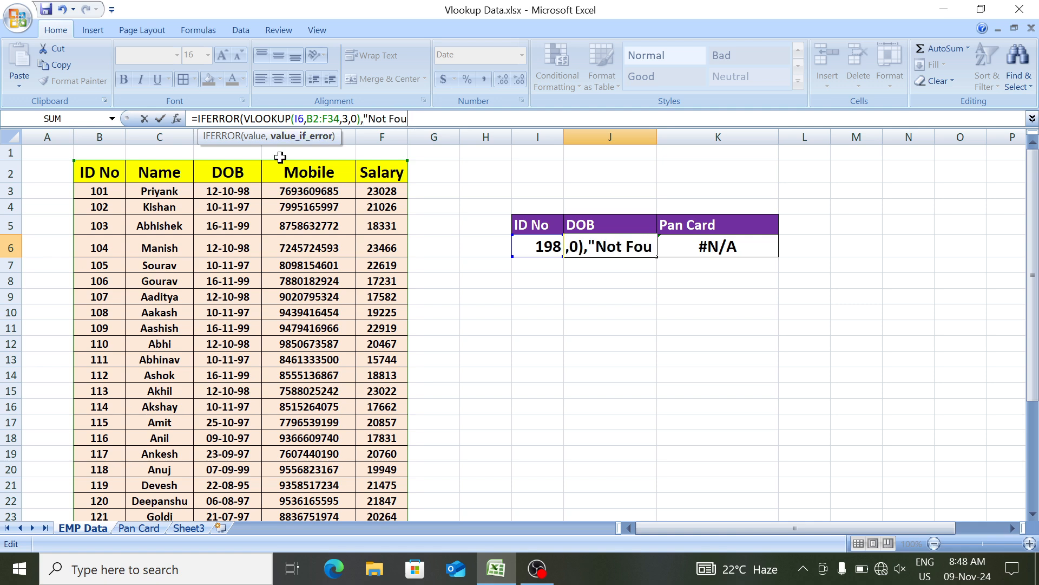
pyautogui.write('nd")')
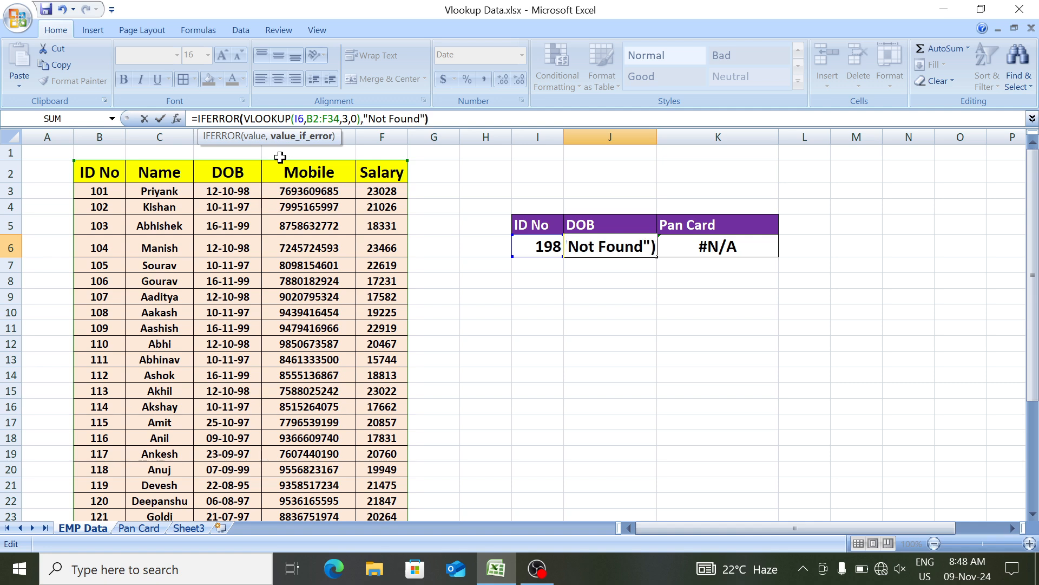
pyautogui.press('Return')
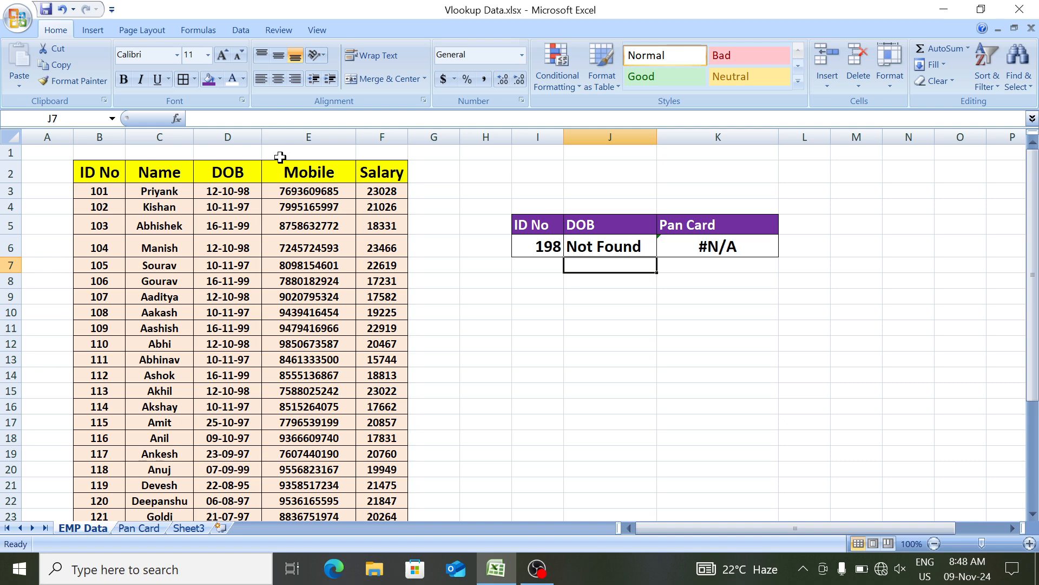
# Step: Wrap the nested Pan Card VLOOKUP in K6 in IFERROR with "Not Found" as the error value
pyautogui.press('Up')
pyautogui.press('Right')
pyautogui.press('F2')
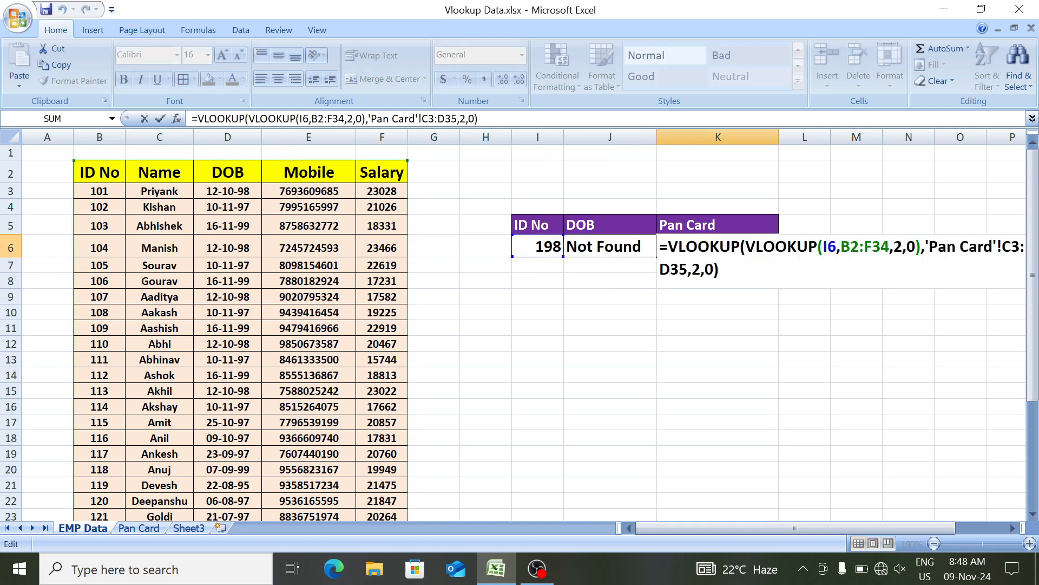
pyautogui.click(196, 119)
pyautogui.write('ife')
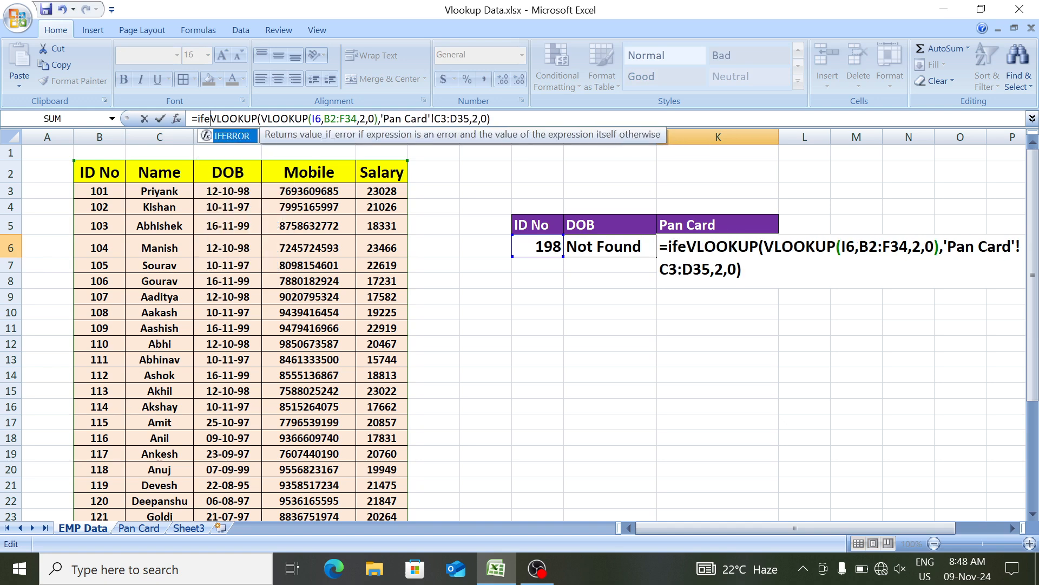
pyautogui.press('Tab')
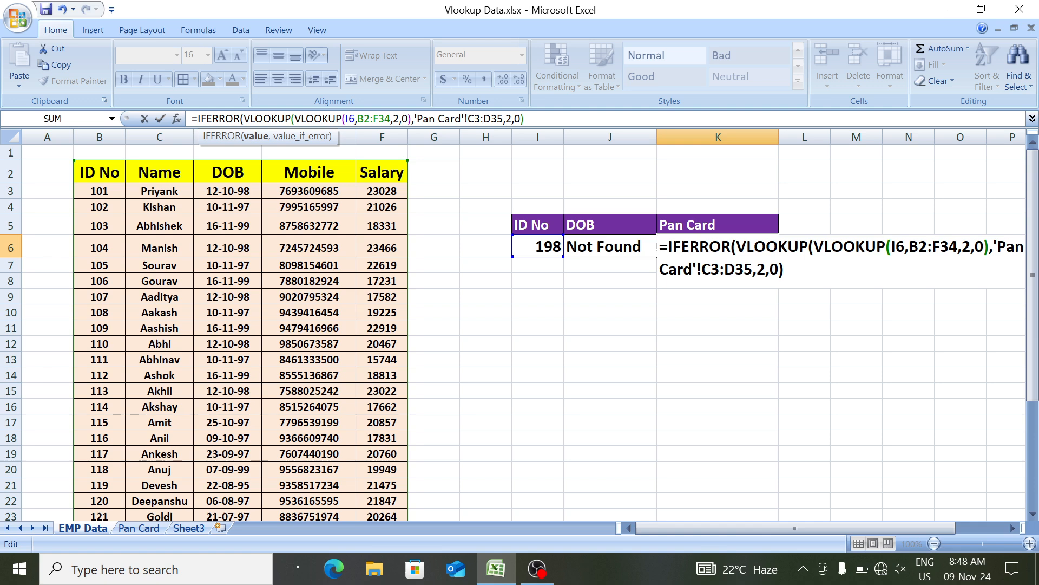
pyautogui.write(',"')
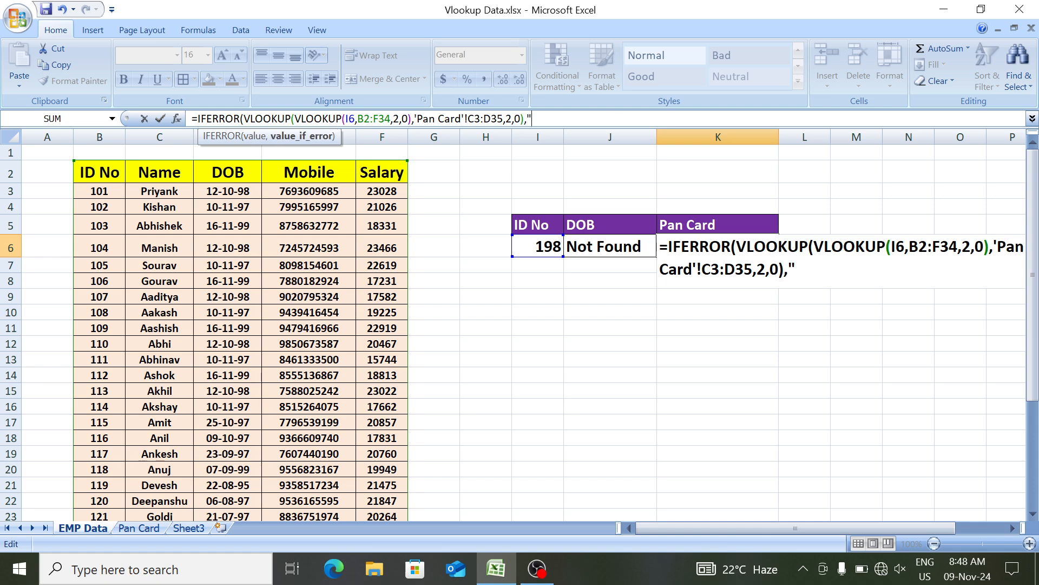
pyautogui.write('Not Found')
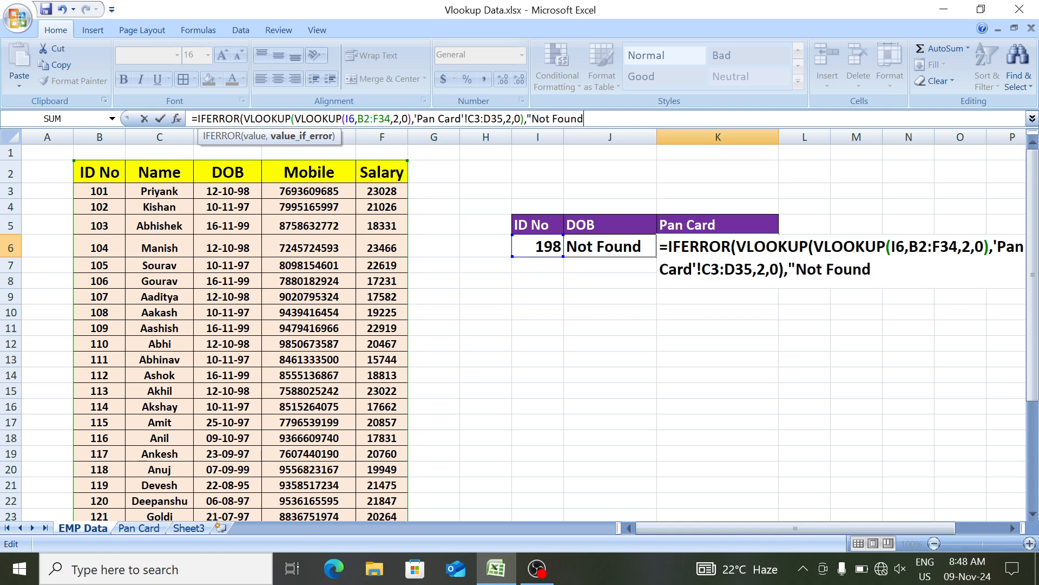
pyautogui.write('")')
pyautogui.press('Return')
# Step: Test the IFERROR formulas with listed employees by entering ID No 121 and 113 in turn in I6
pyautogui.click(561, 249)
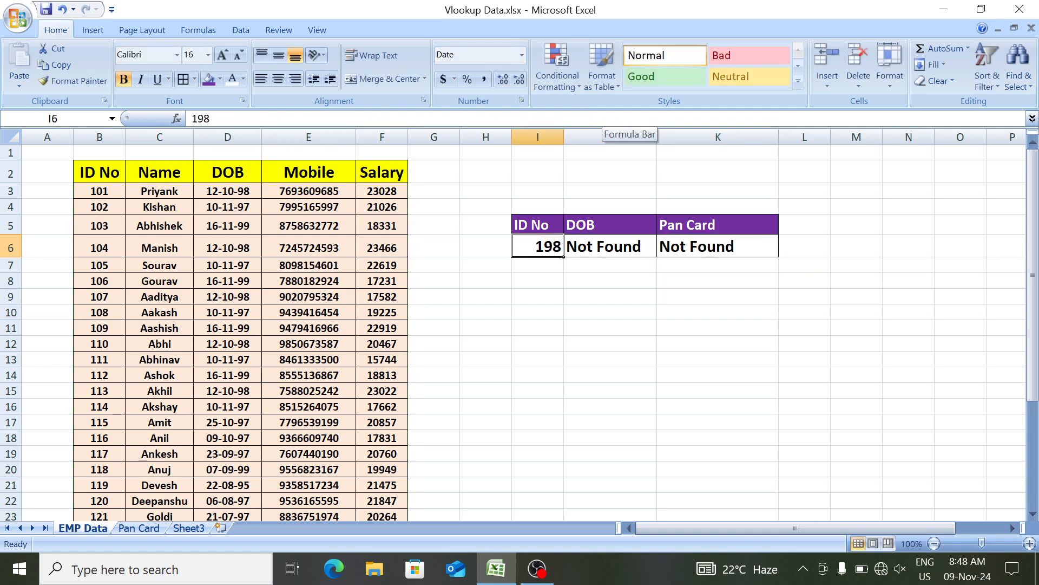
pyautogui.write('121')
pyautogui.press('Return')
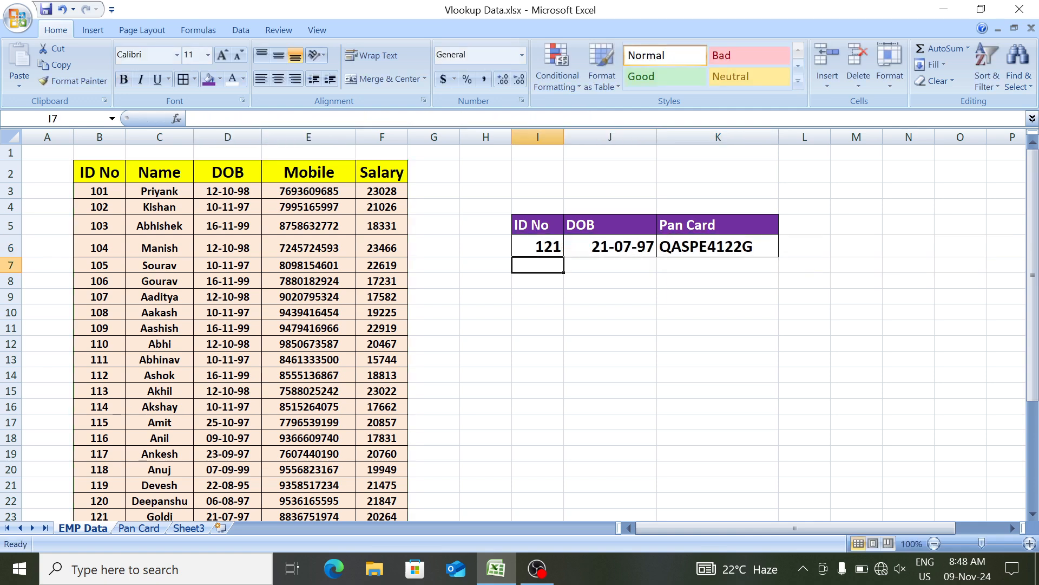
pyautogui.click(562, 252)
pyautogui.write('188')
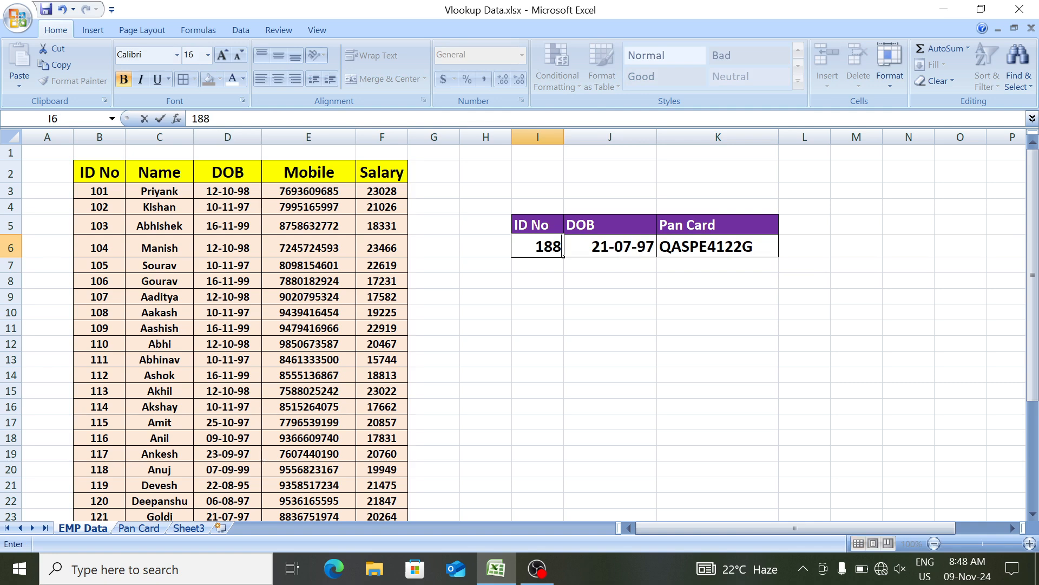
pyautogui.press('BackSpace')
pyautogui.press('BackSpace')
pyautogui.write('13')
pyautogui.press('Return')
# Step: Set the ID No in I6 to the unlisted value 192 to test the IFERROR fallback
pyautogui.click(562, 253)
pyautogui.write('1')
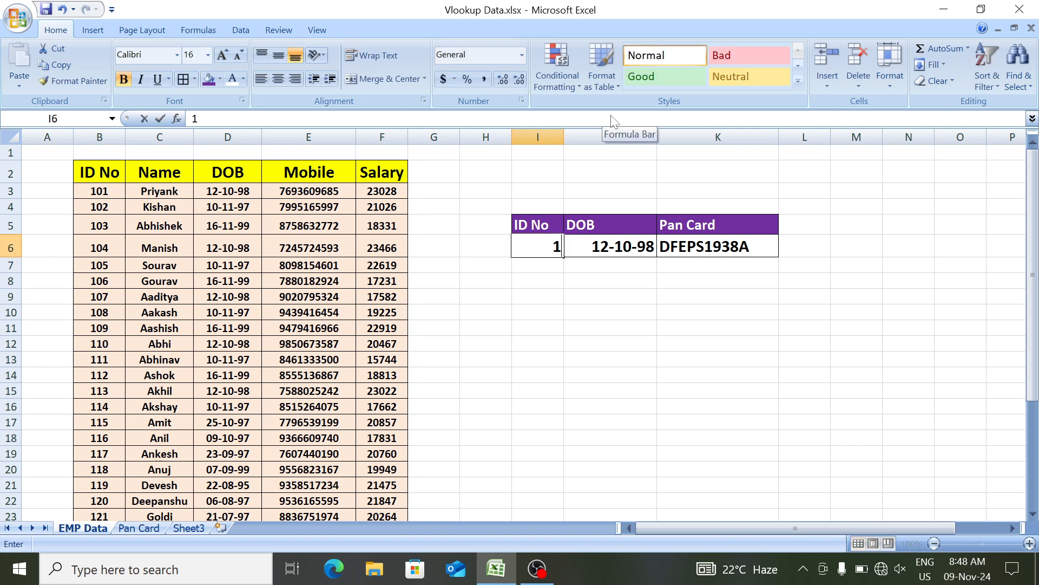
pyautogui.write('92')
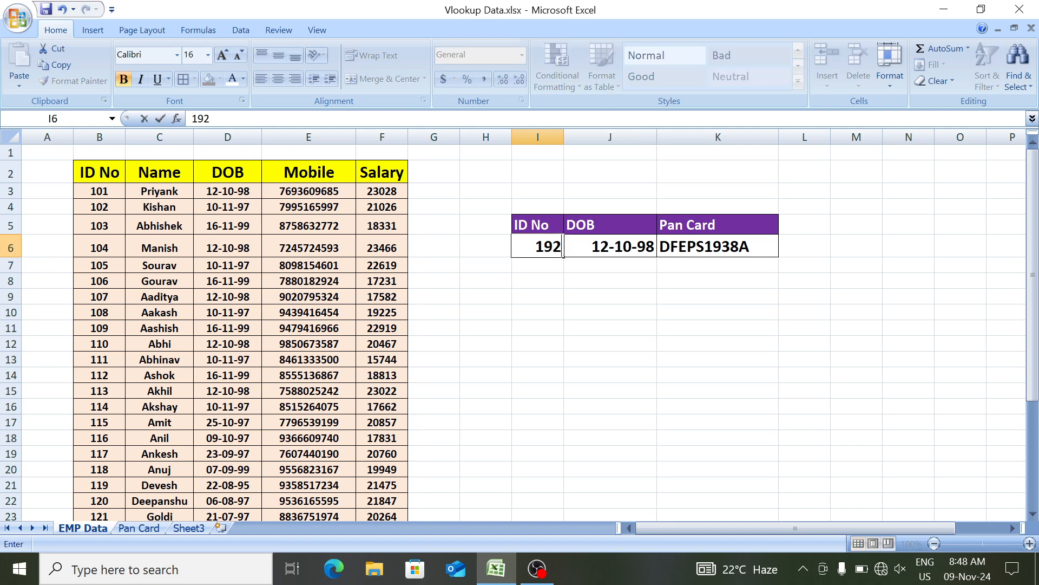
pyautogui.press('Return')
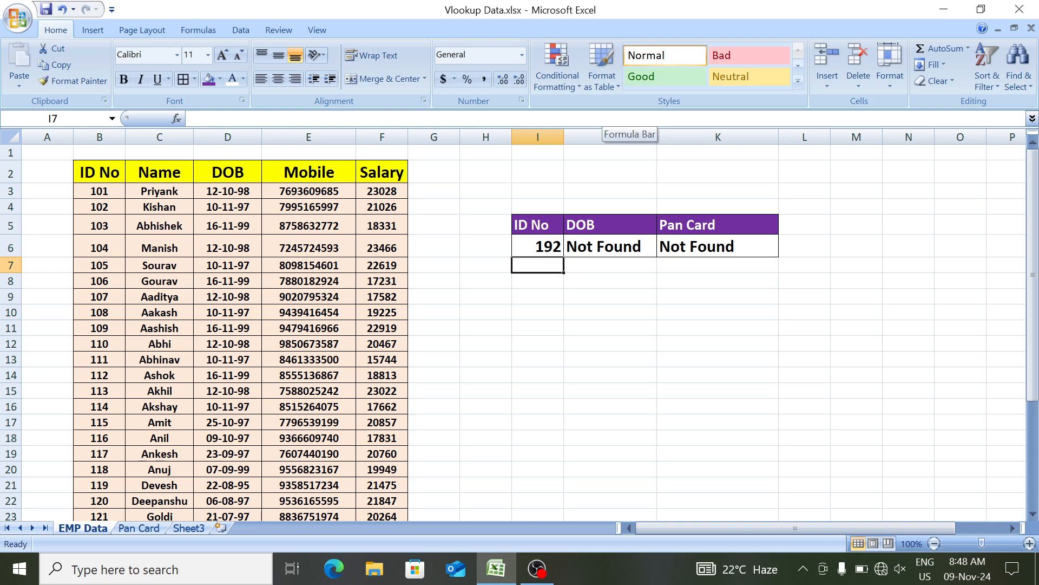
pyautogui.press('Left')
pyautogui.press('Up')
pyautogui.press('Up')
pyautogui.press('Right')
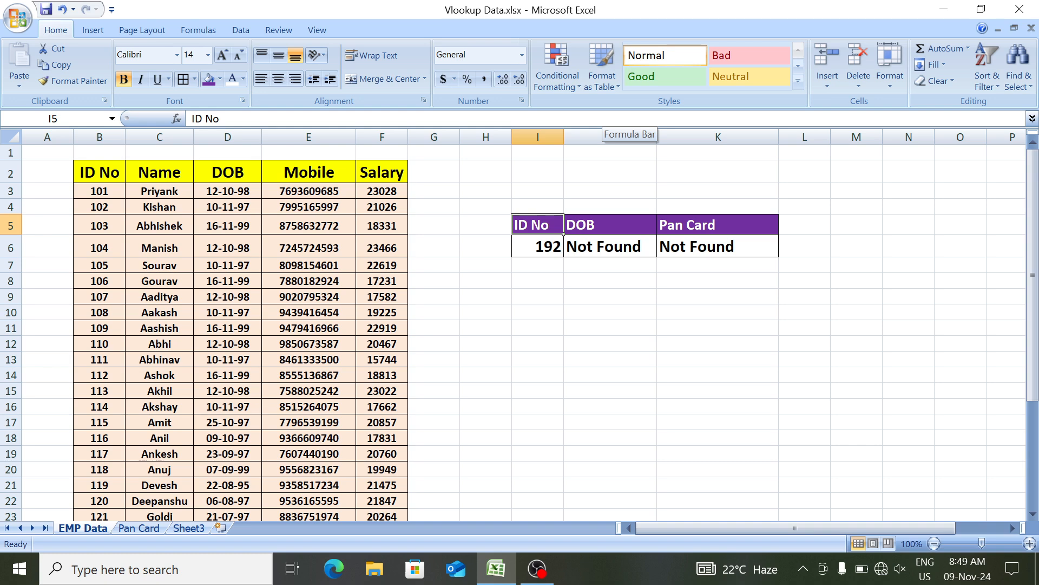
pyautogui.press('Left')
pyautogui.press('Left')
pyautogui.press('Left')
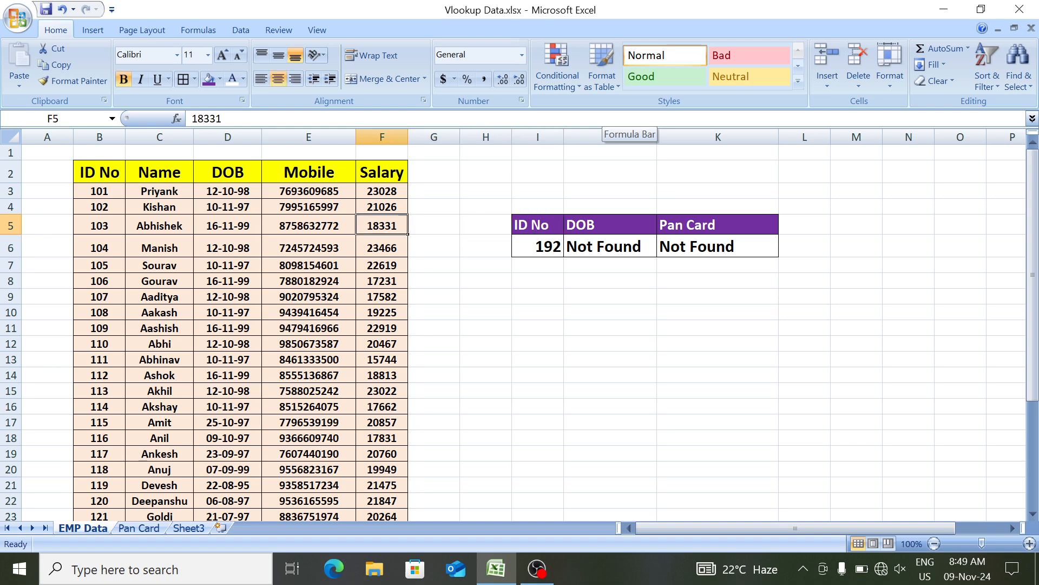
# Step: Review the employee table on the EMP Data sheet and the Name and Pan Card table on the Pan Card sheet
pyautogui.hotkey('ctrl', 'Left')
pyautogui.hotkey('ctrl', 'Up')
pyautogui.hotkey('ctrl', 'shift', 'Right')
pyautogui.hotkey('ctrl', 'shift', 'Down')
pyautogui.press('Up')
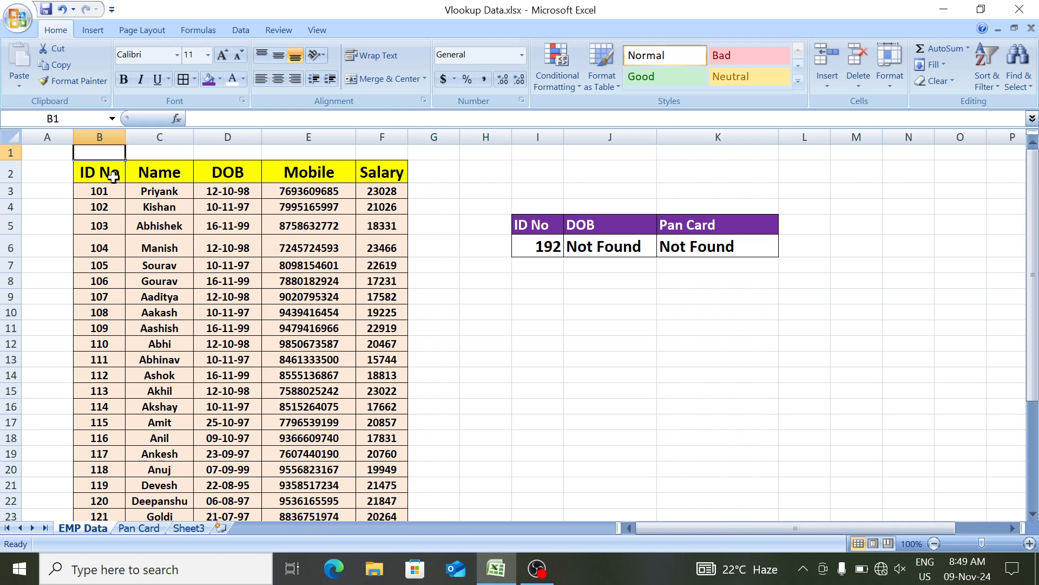
pyautogui.moveTo(113, 176); pyautogui.dragTo(279, 391)
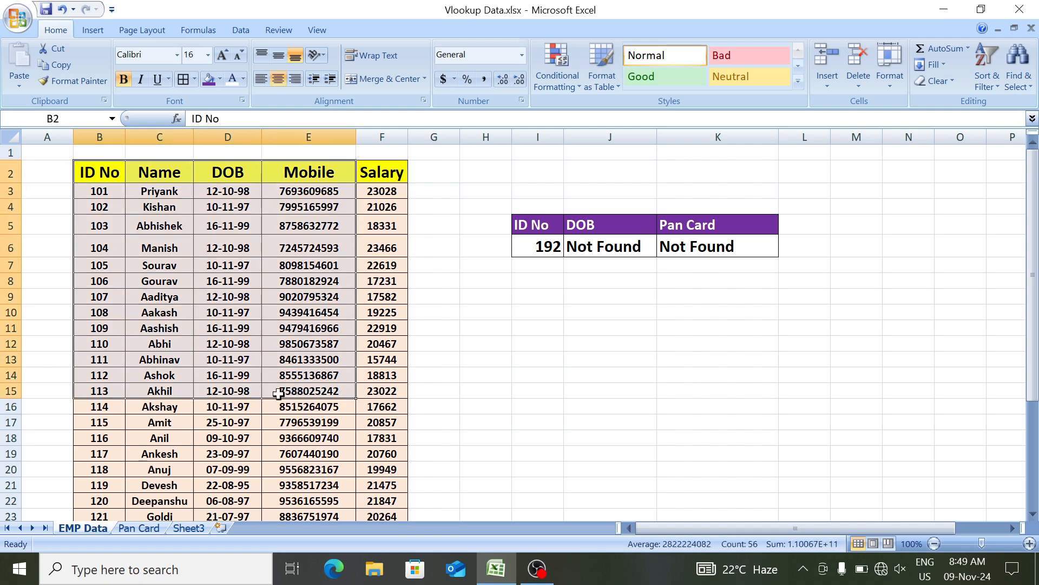
pyautogui.click(145, 527)
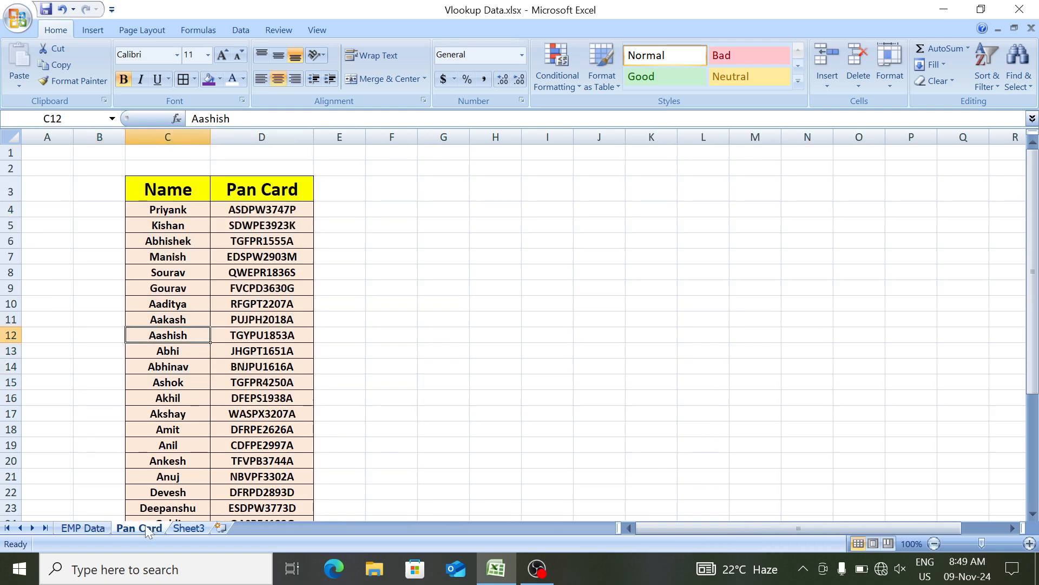
pyautogui.click(82, 528)
pyautogui.click(174, 416)
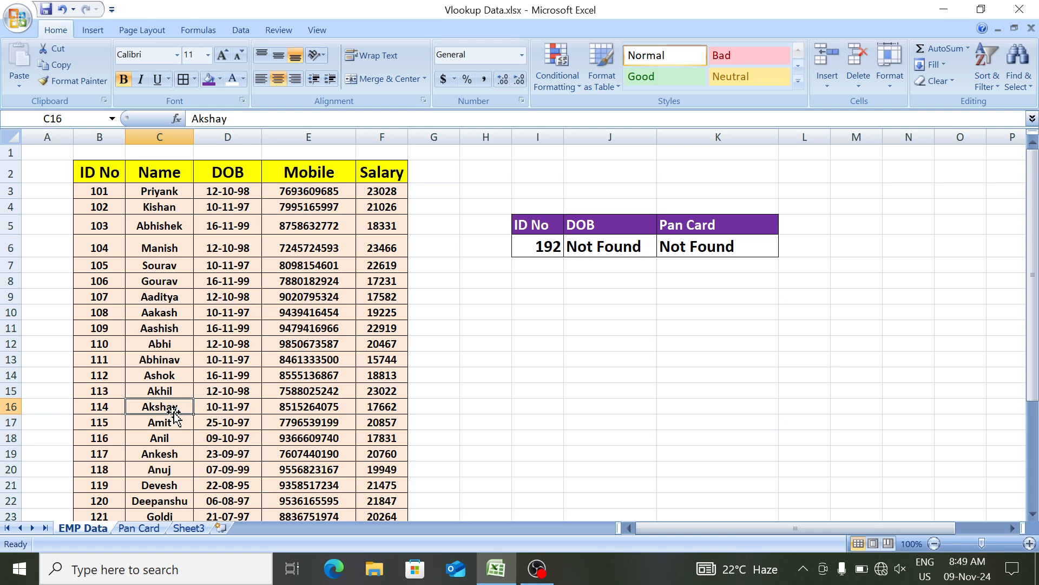
pyautogui.click(244, 309)
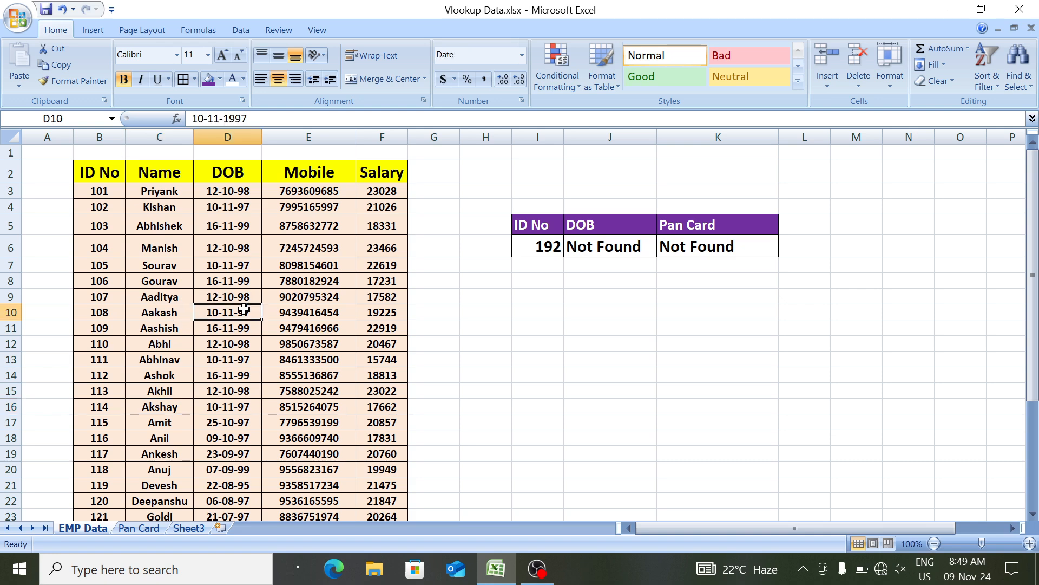